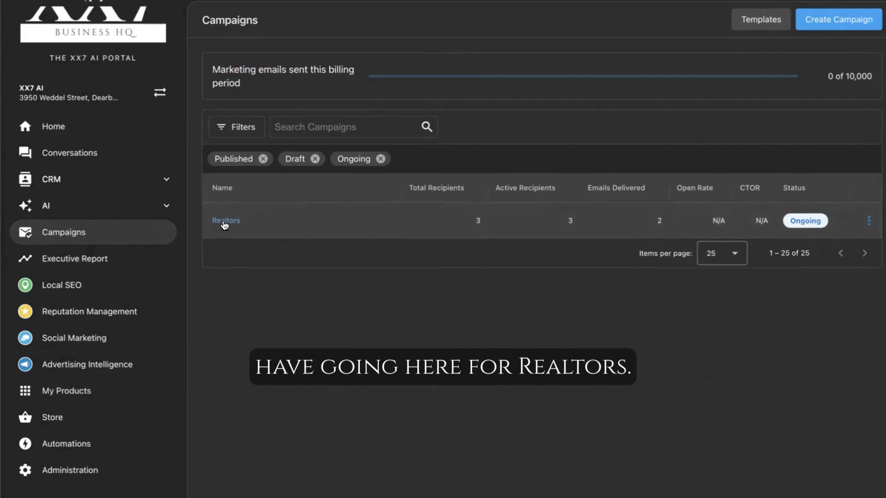
Open the Realtors campaign and review its scheduled email sequence
click(224, 221)
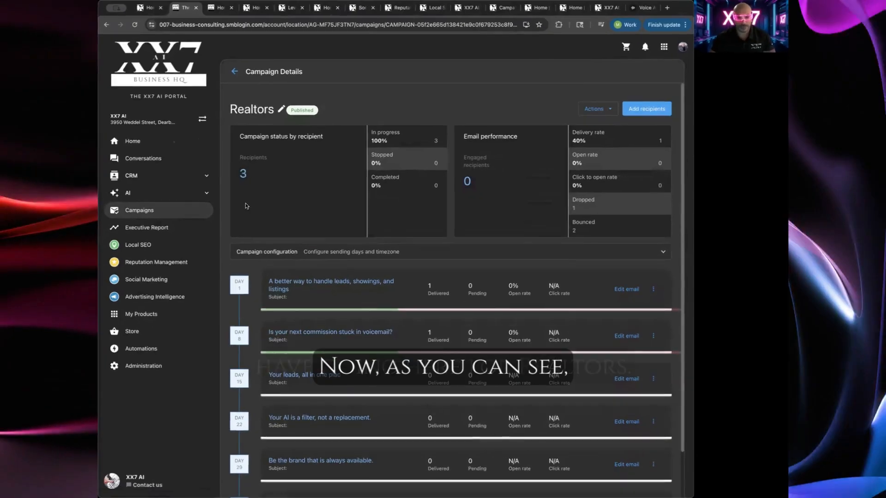
scroll(389, 314, down, 1)
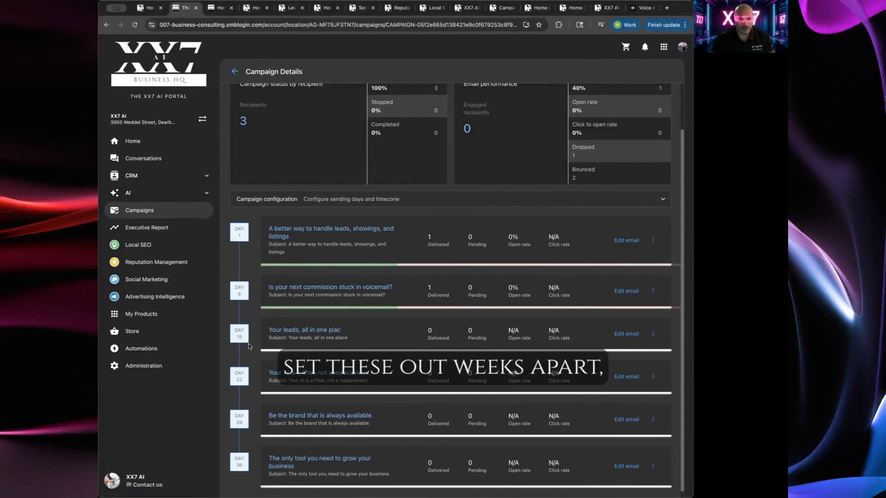
scroll(253, 326, up, 2)
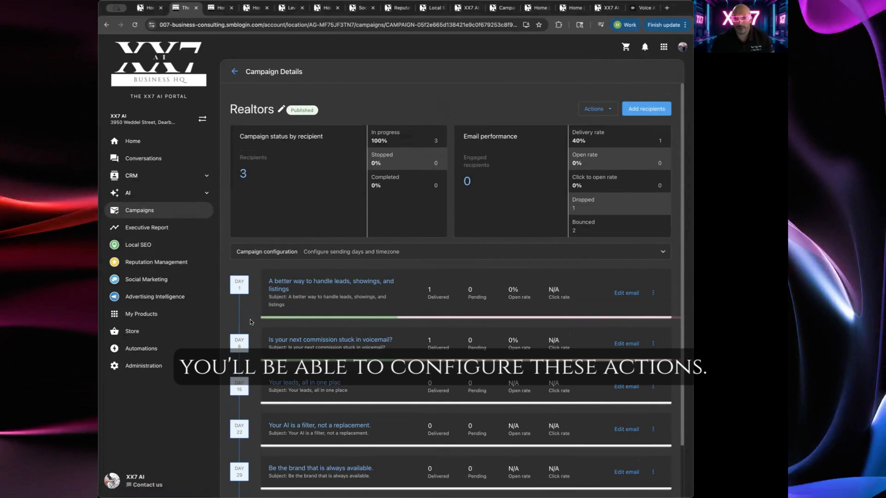
Open the first email's template editor and review its subject, heading, image and rich text blocks
click(343, 282)
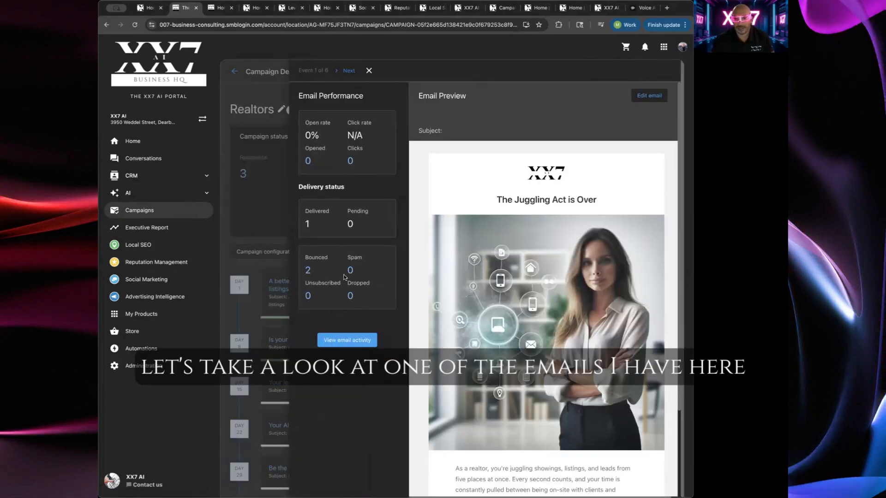
click(649, 96)
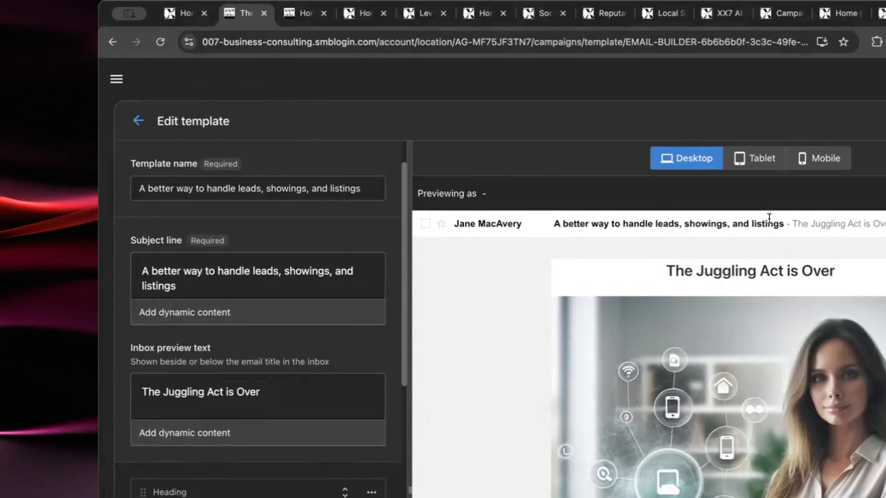
scroll(161, 406, down, 1)
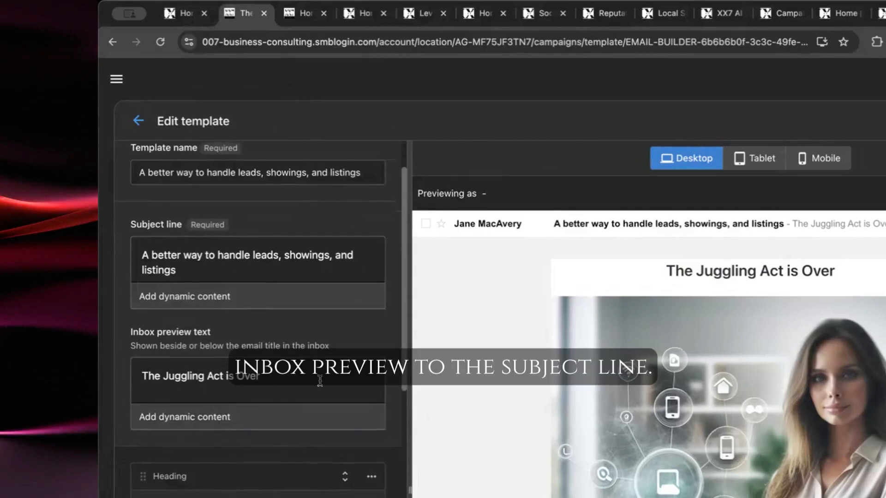
scroll(270, 422, down, 6)
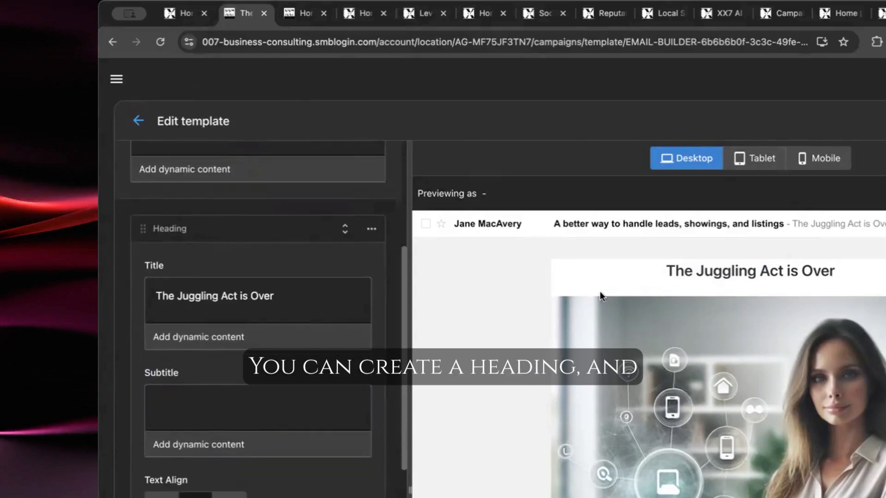
scroll(238, 359, down, 3)
scroll(184, 288, down, 4)
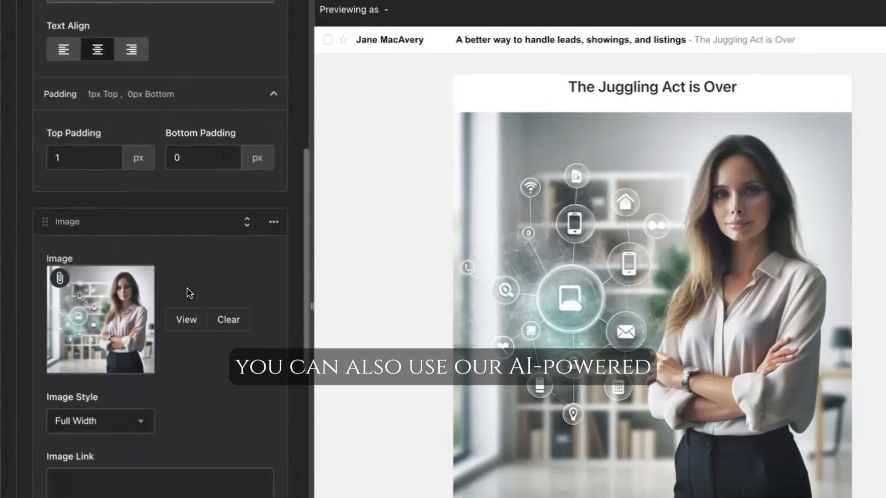
scroll(186, 286, down, 2)
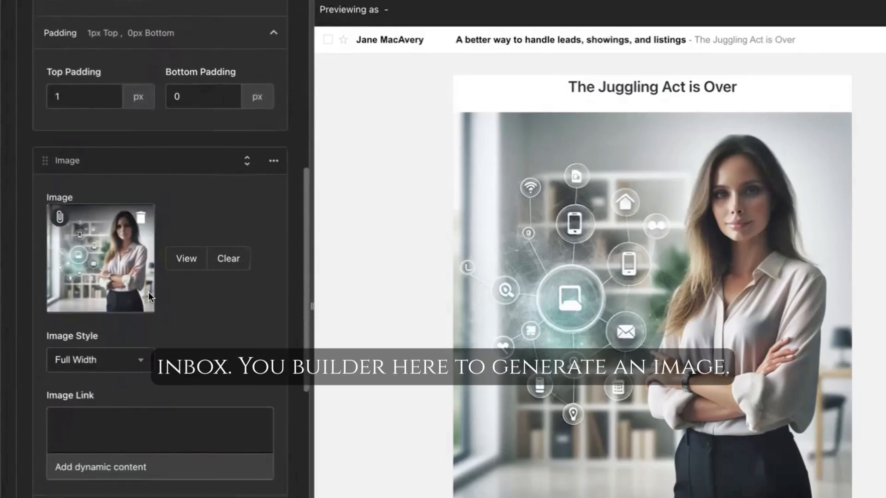
scroll(226, 304, down, 2)
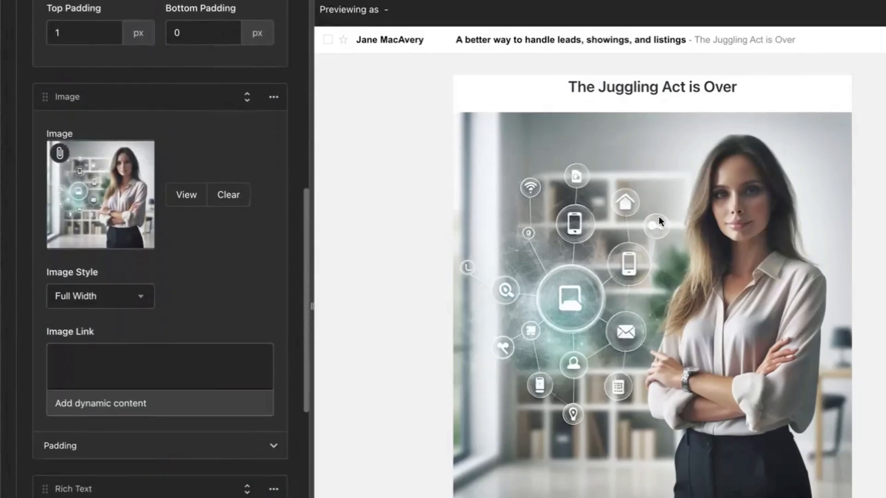
scroll(118, 259, down, 10)
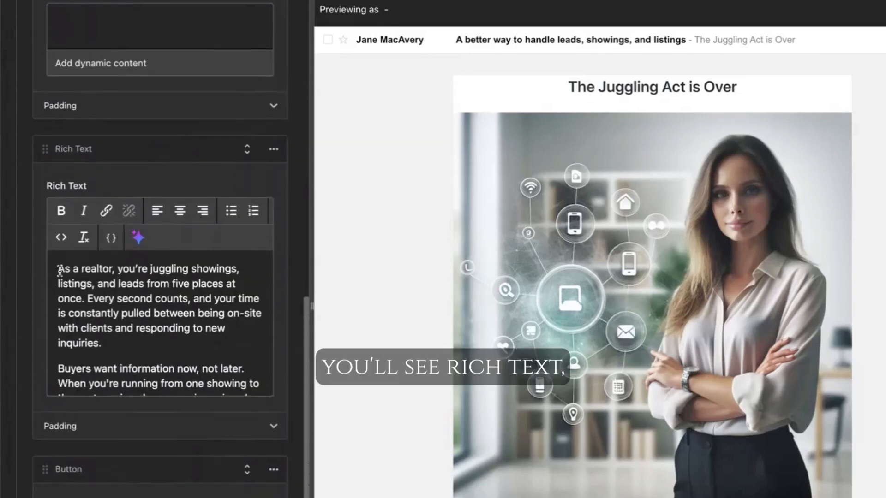
scroll(594, 309, down, 6)
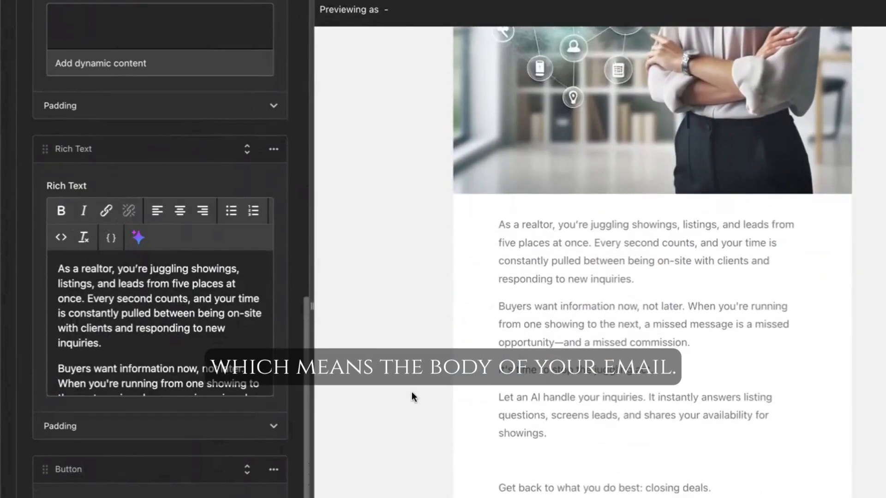
Open the AI content generation dialog for the rich text block, close it, and scroll to the button block
click(138, 237)
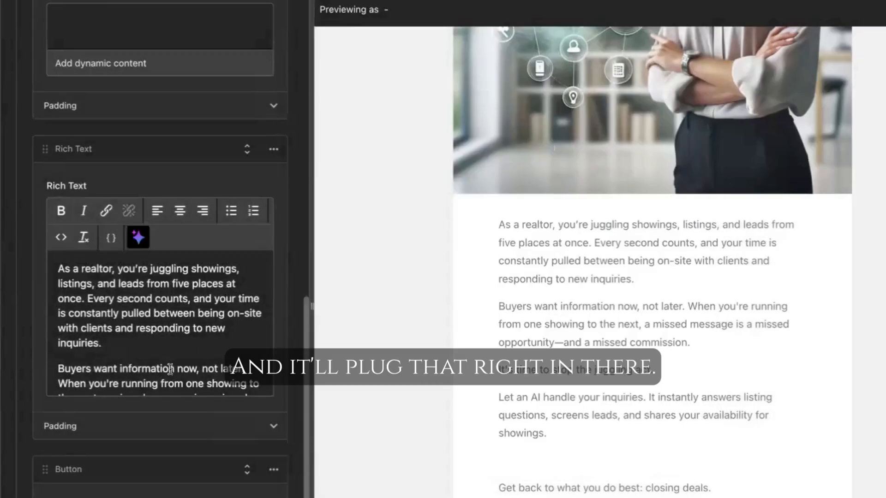
scroll(169, 368, down, 5)
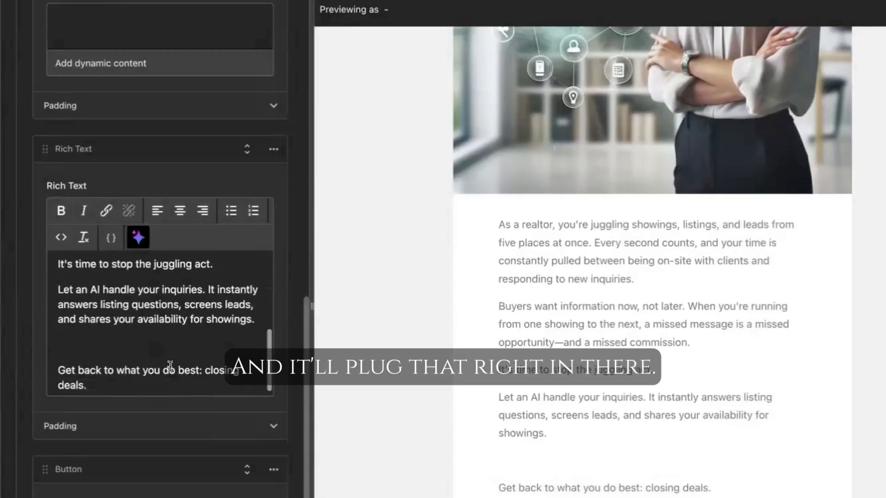
scroll(613, 388, down, 1)
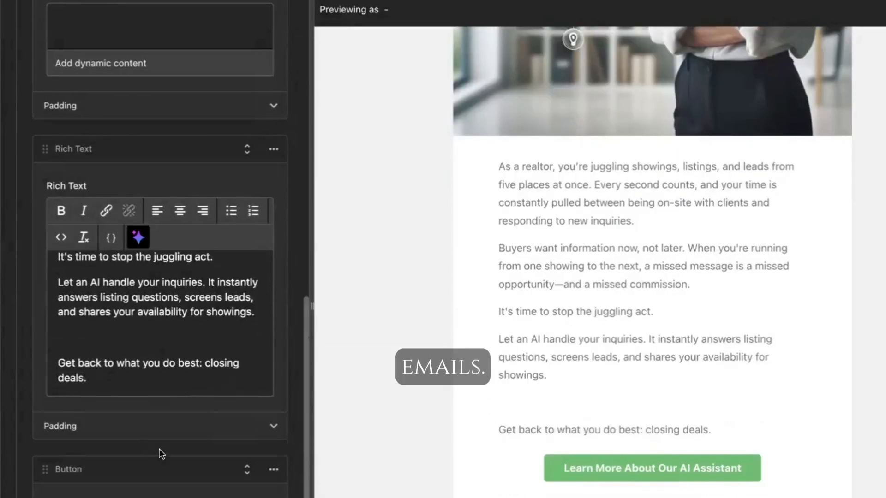
scroll(159, 454, down, 5)
scroll(169, 198, down, 3)
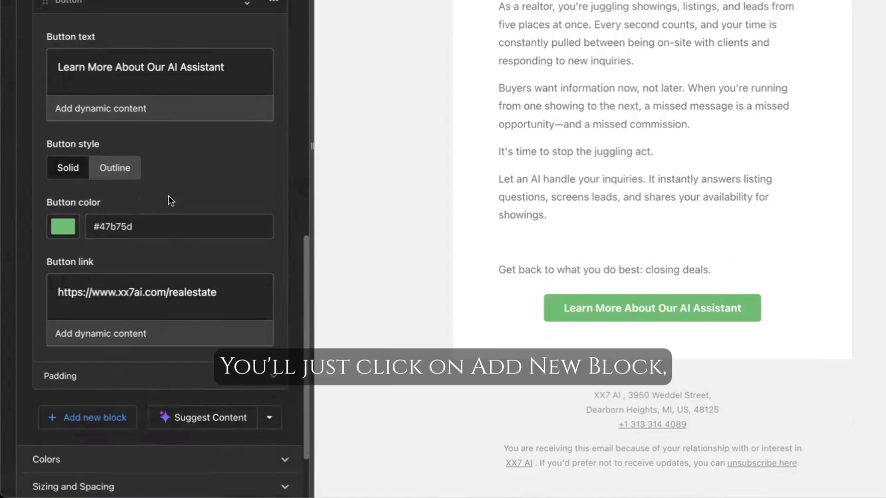
Browse the available new block types and the Suggest Content dialog without adding anything
click(107, 364)
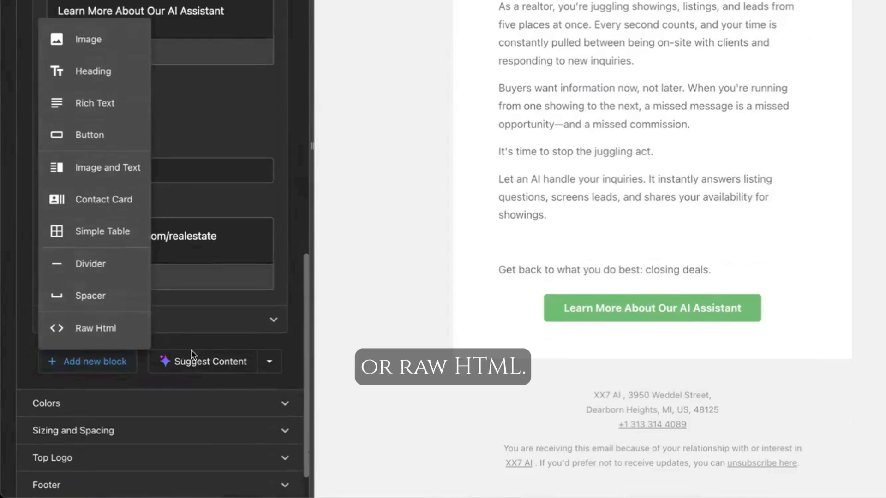
click(231, 382)
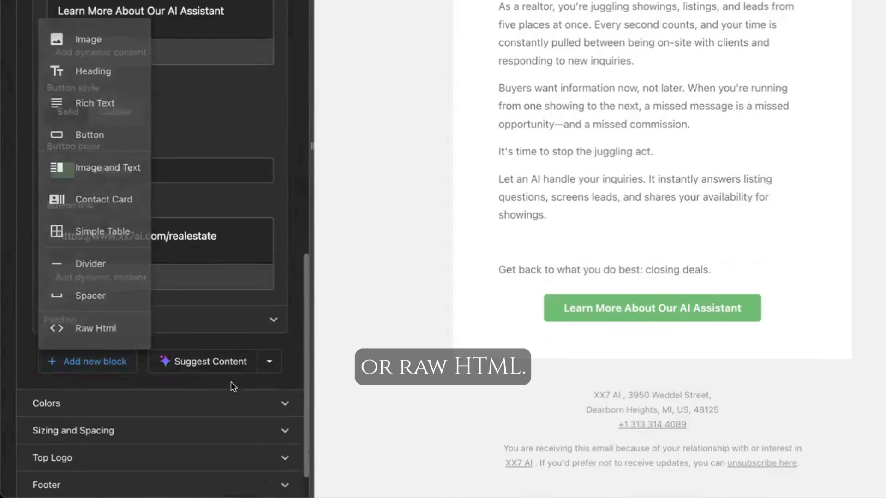
click(202, 364)
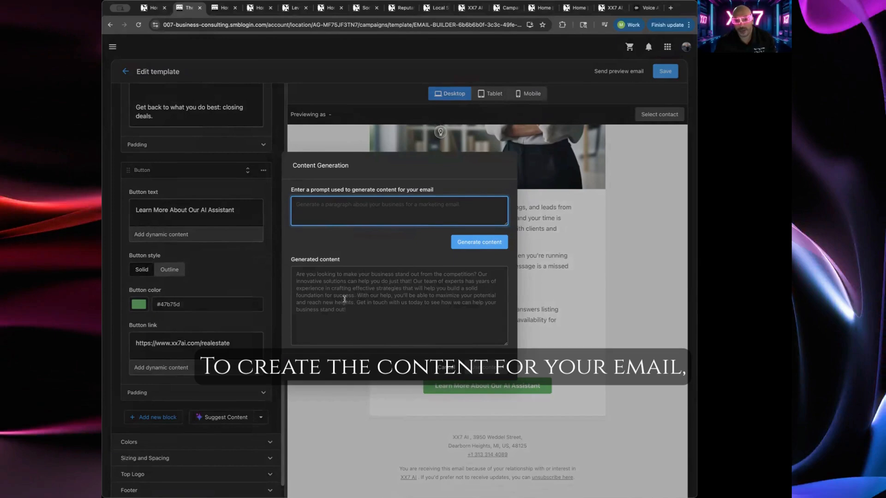
click(452, 372)
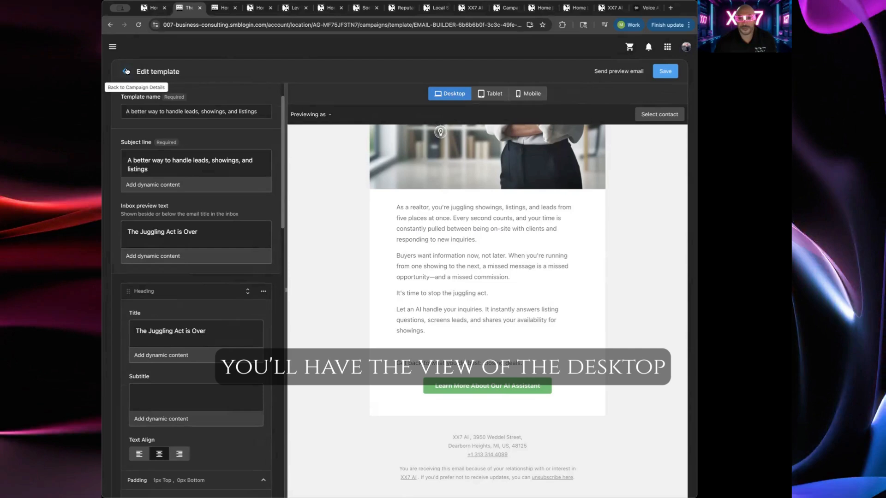
Preview the email in tablet and mobile layouts and save the template
click(484, 96)
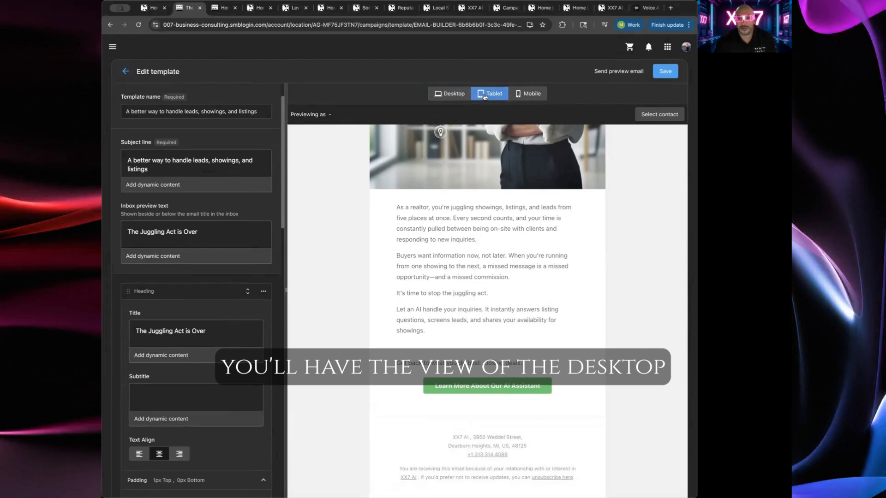
click(529, 94)
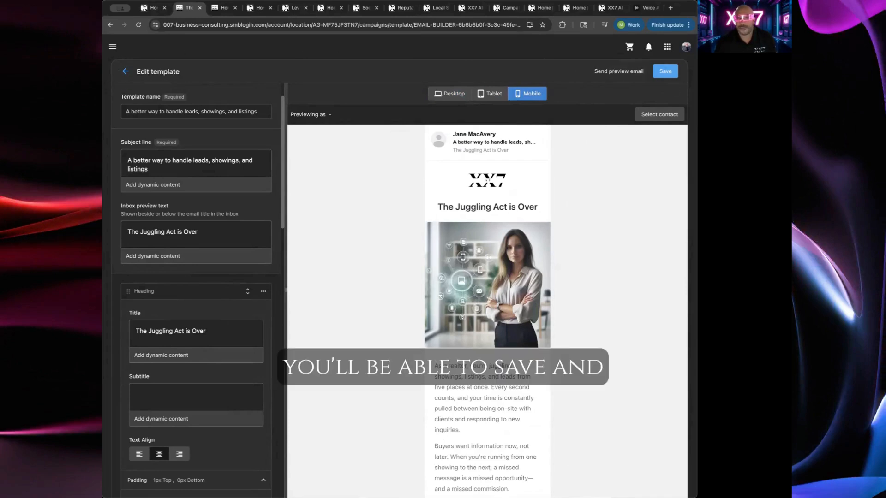
click(672, 72)
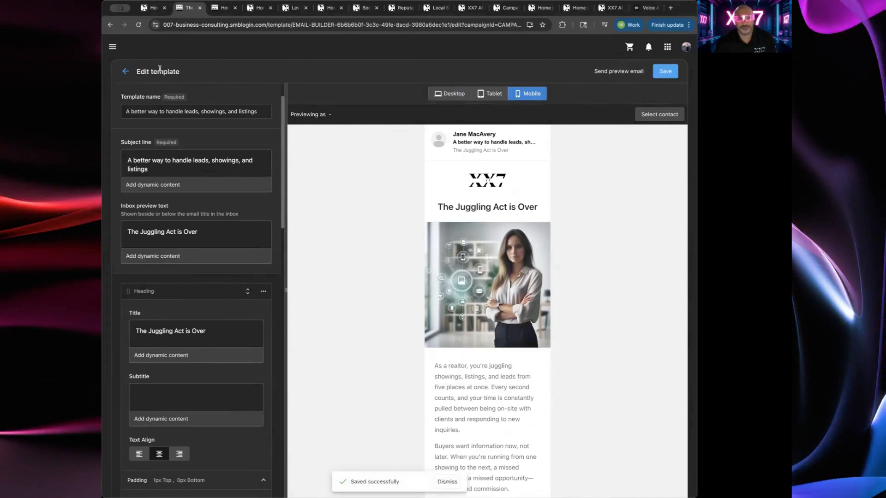
Return to the Realtors campaign details and then to the campaigns list
click(125, 71)
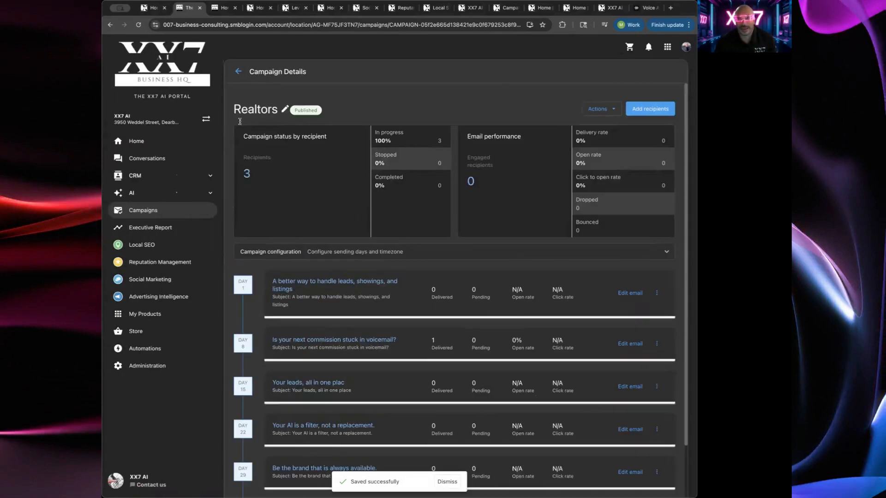
scroll(296, 303, down, 2)
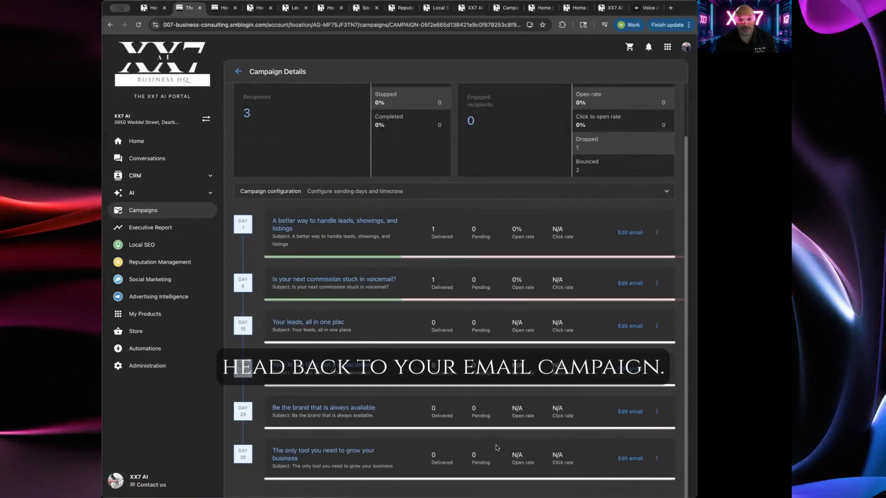
scroll(383, 295, up, 2)
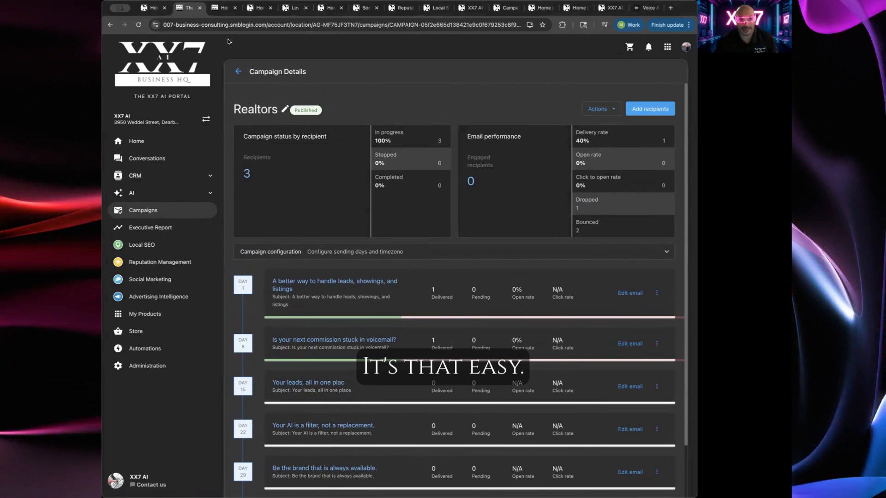
click(238, 71)
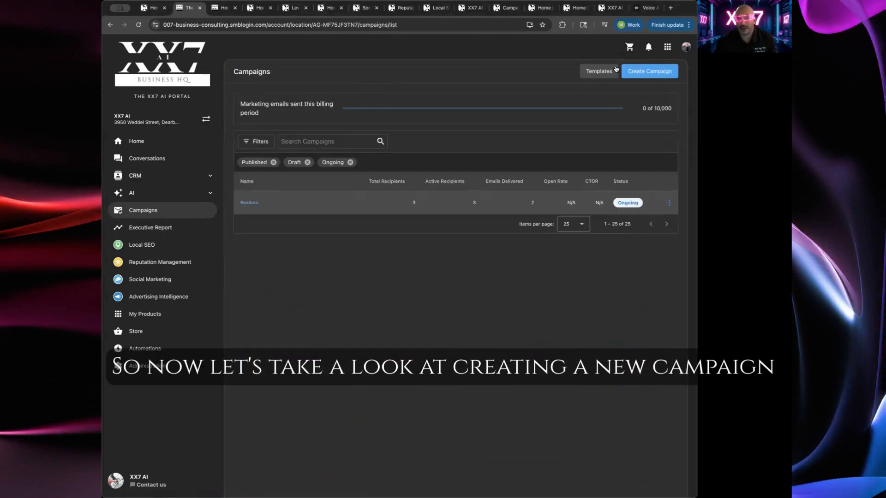
Create a new campaign named Demo 1
click(658, 73)
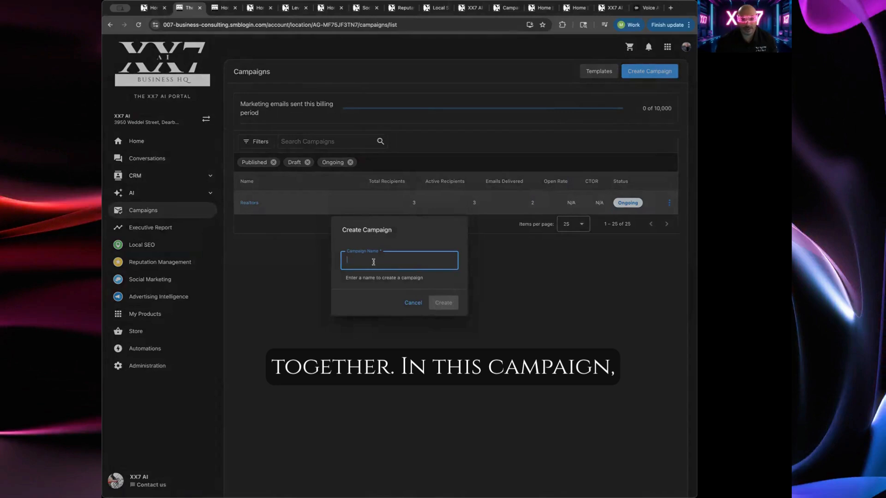
text(Demo 1)
click(444, 302)
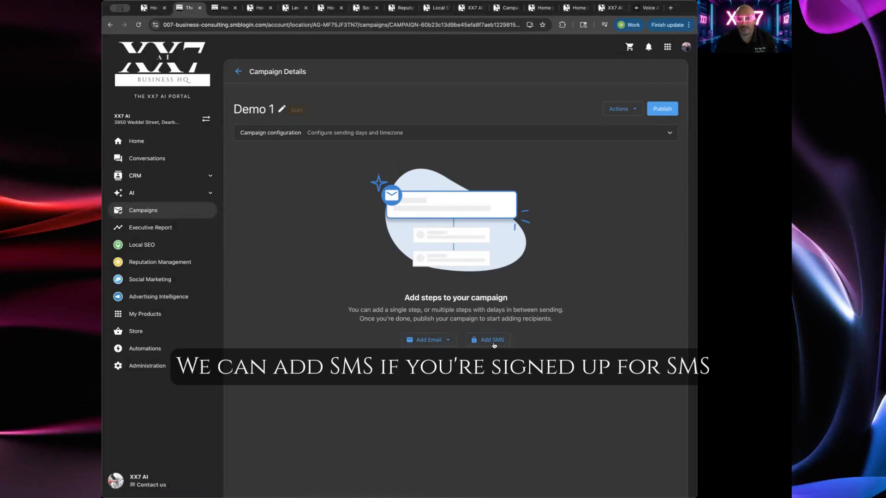
click(431, 342)
click(424, 364)
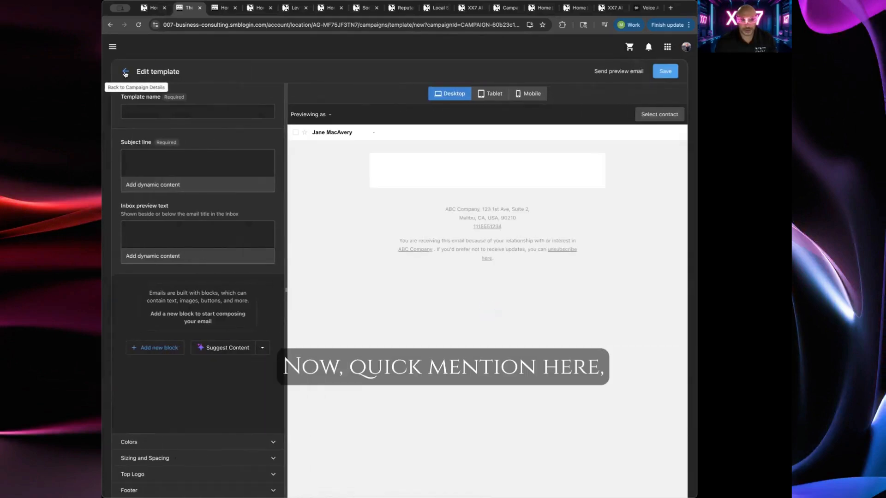
click(125, 72)
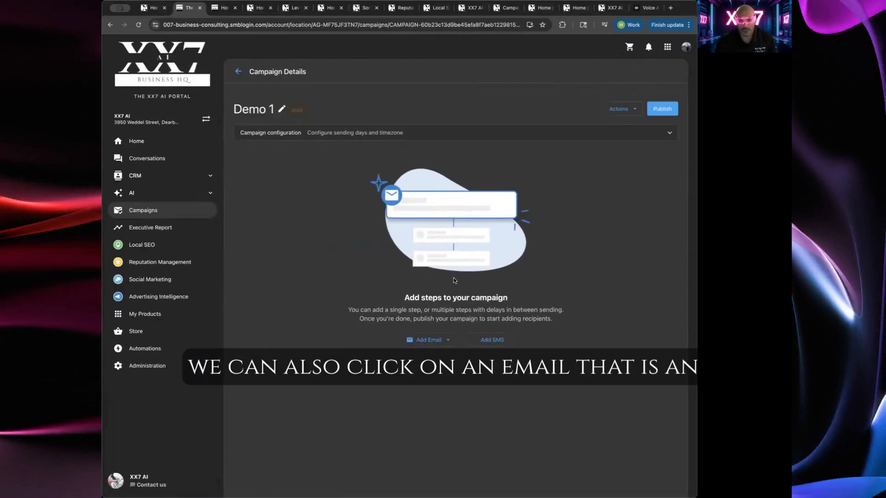
Preview the featured Marketing Template among existing emails and close the picker without adding it
click(425, 341)
click(437, 383)
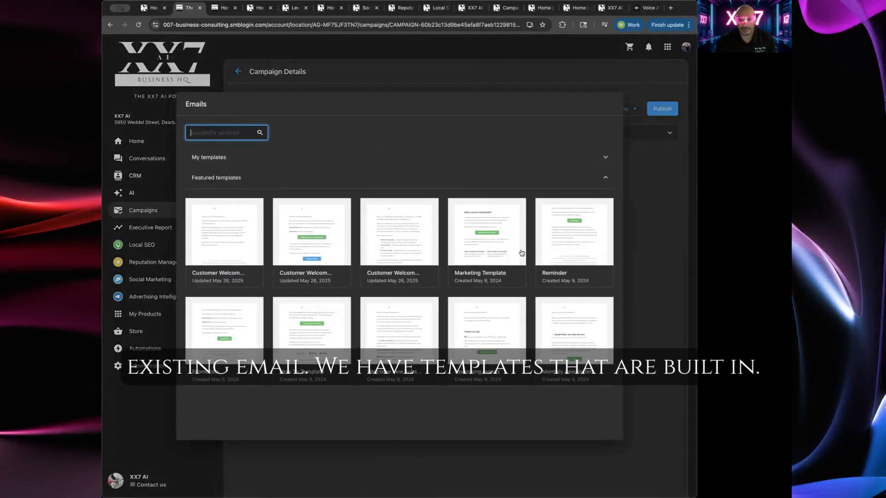
click(469, 240)
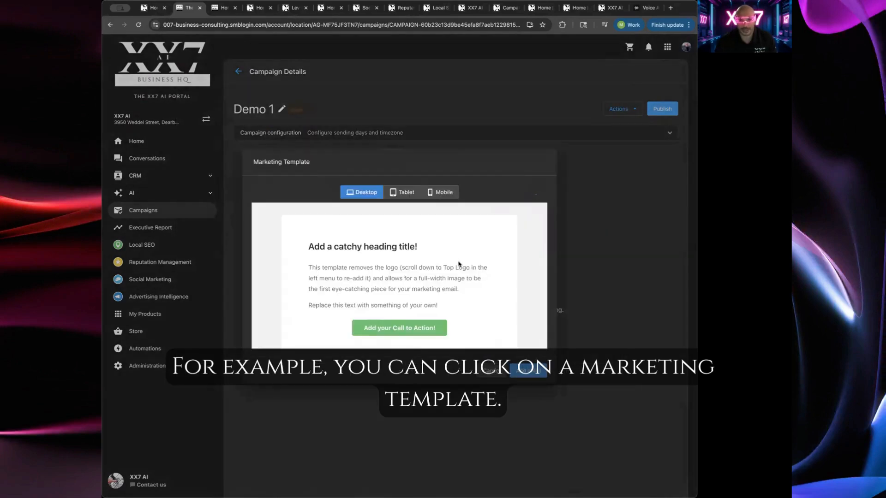
scroll(458, 262, down, 10)
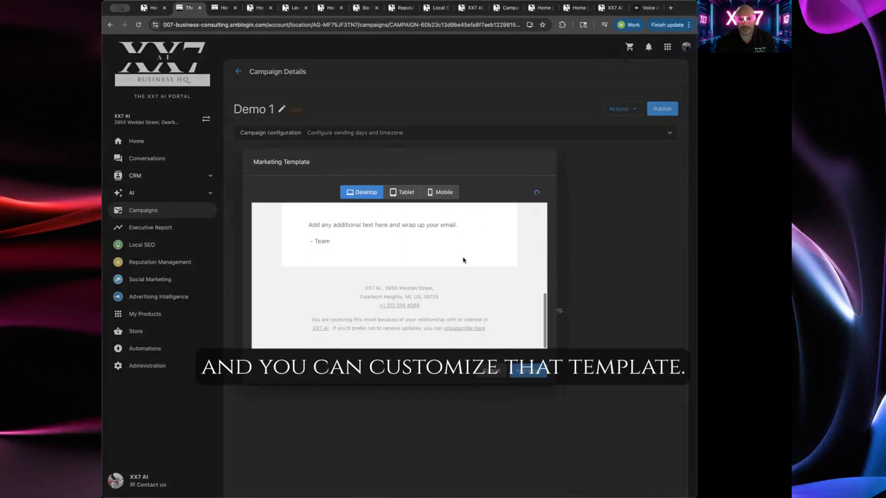
scroll(463, 260, up, 10)
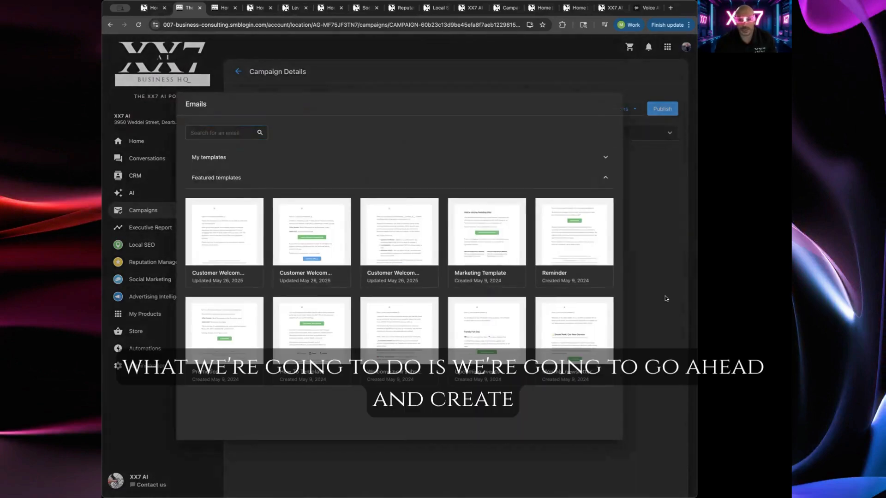
click(665, 299)
Start a new email for the campaign and name the template Demo Template
click(431, 342)
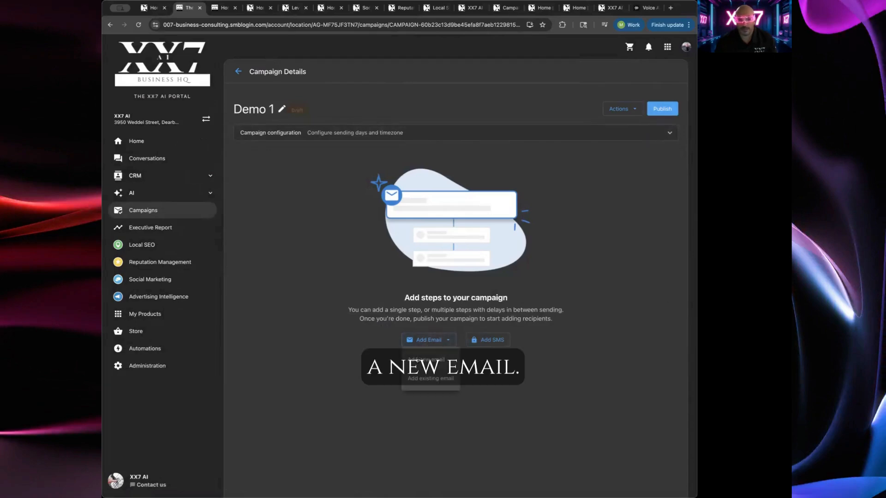
click(442, 361)
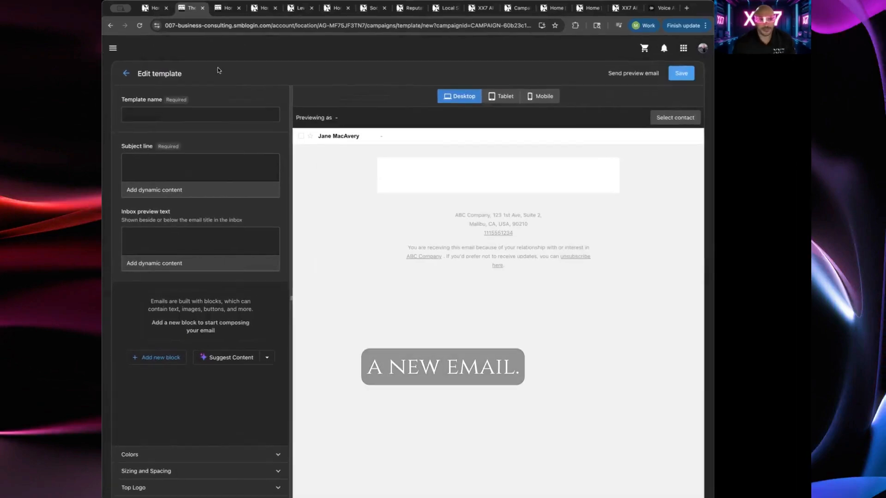
click(208, 107)
text(Demo Template)
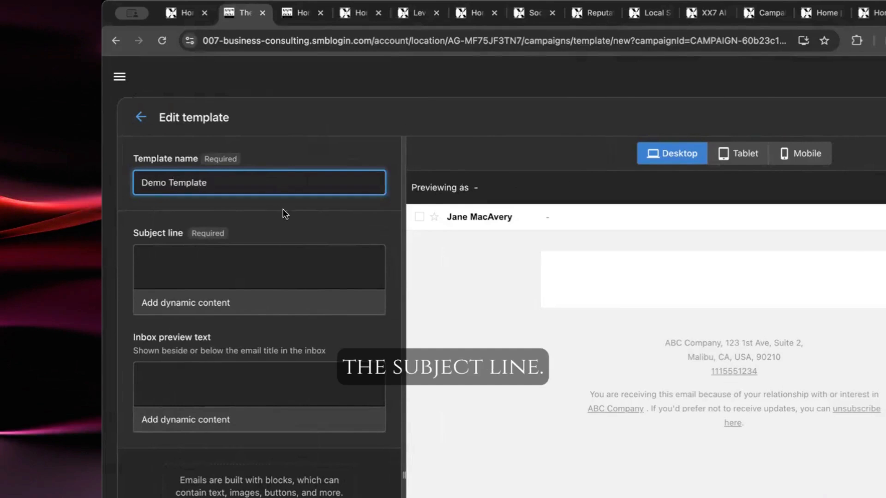
Enter the subject line "This is how we do it"
click(287, 261)
text(This i)
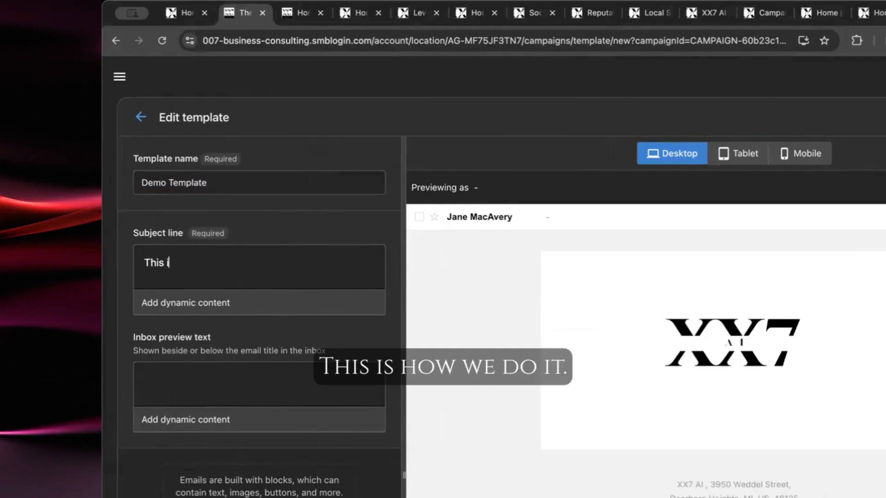
text(s how we do it)
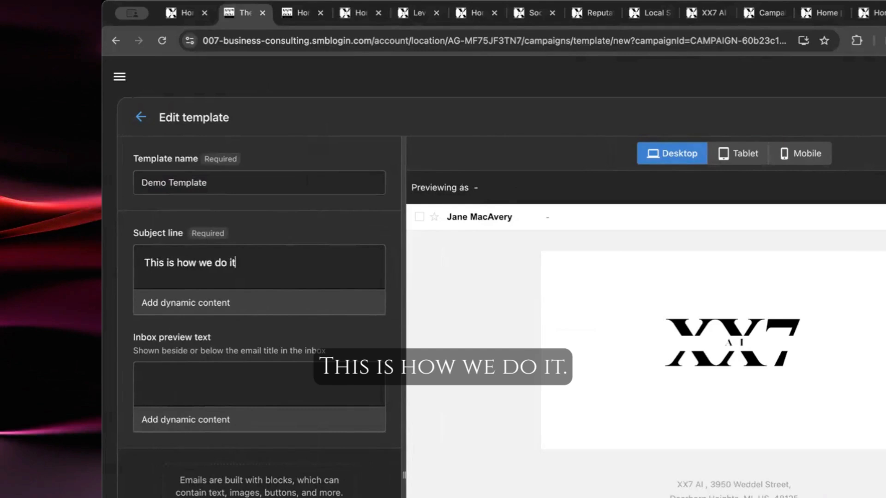
Set the inbox preview text to "With xx7 ai, it's easy to make amazing emails"
click(237, 384)
text(With xx7)
text(ai)
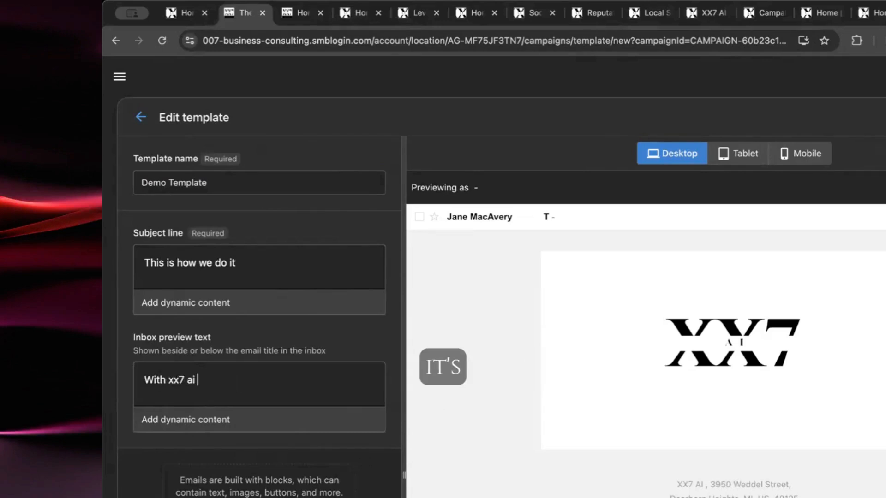
text(, it's easy to ma)
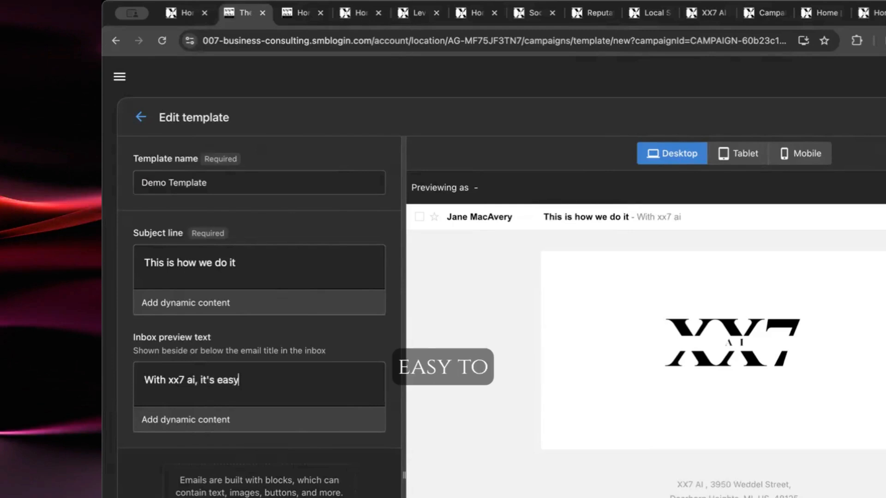
text(ke amazing emails)
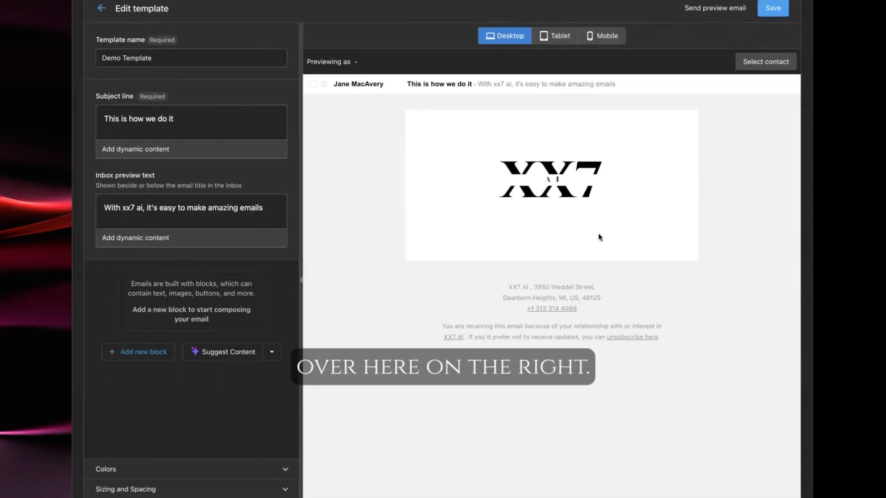
Add a heading block titled "This is how we make emails with AI" and center-align it
click(139, 352)
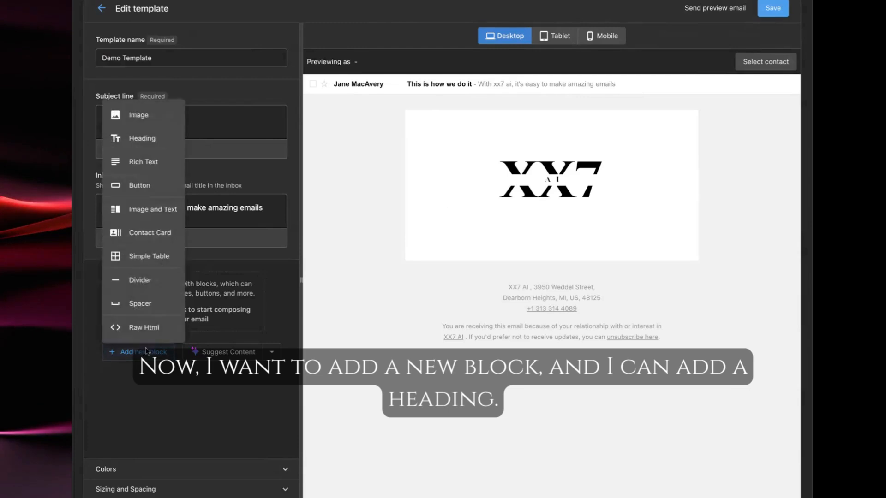
click(143, 137)
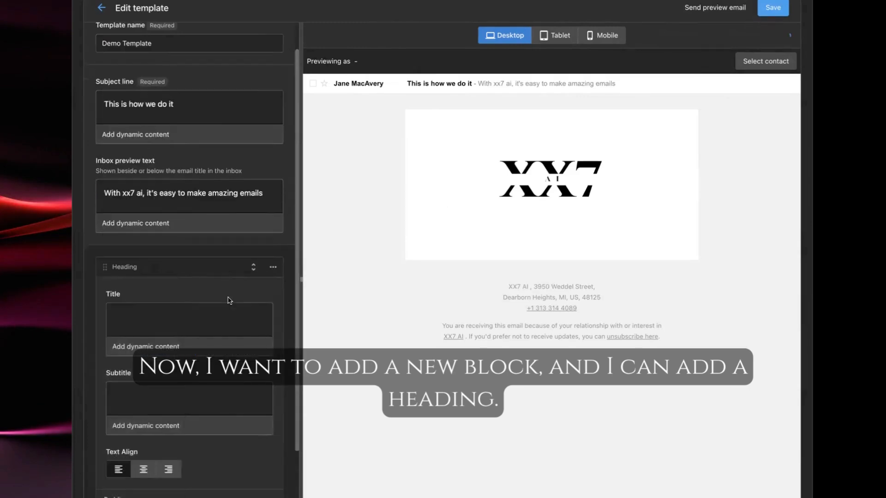
click(175, 320)
text(This is h)
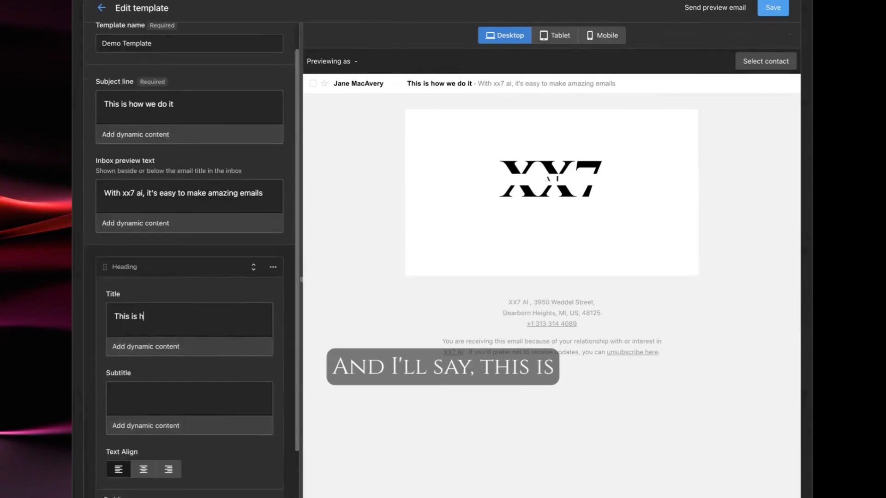
text(ow we make em)
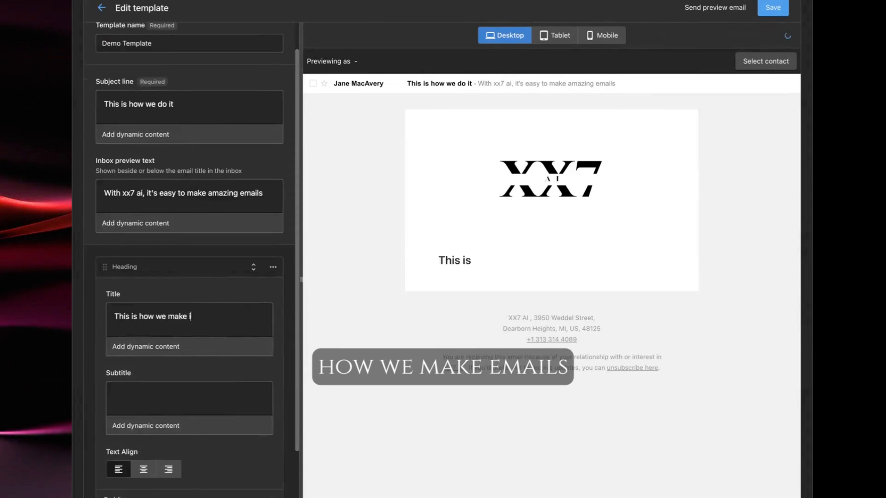
text(ails with AI)
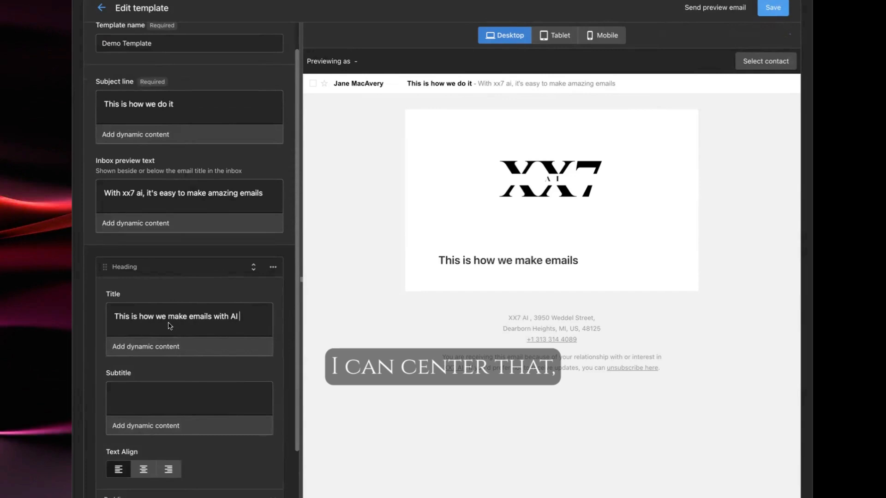
scroll(171, 325, down, 3)
click(144, 378)
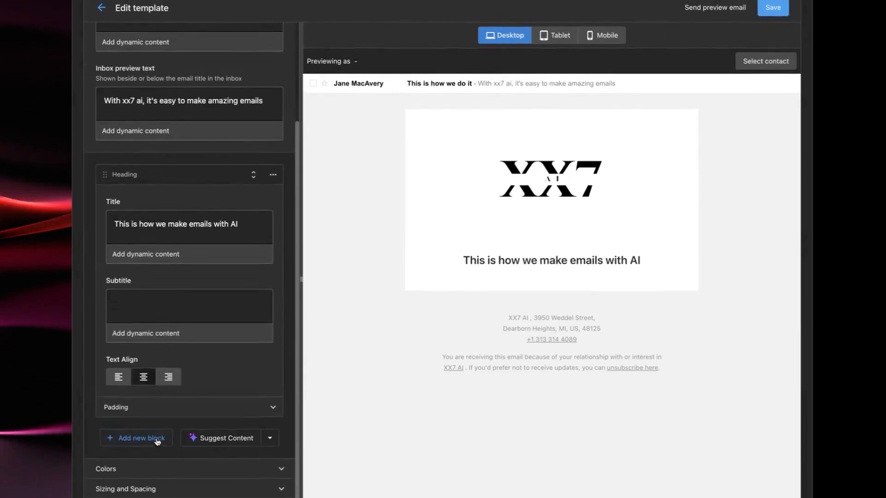
Add an image block and generate an AI image from the prompt "A man at his computer and he is smiling"
click(157, 442)
click(167, 205)
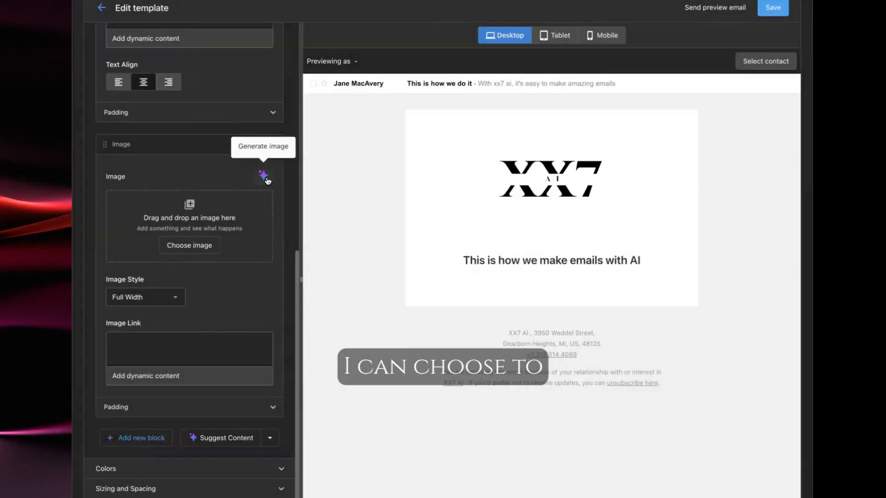
click(264, 174)
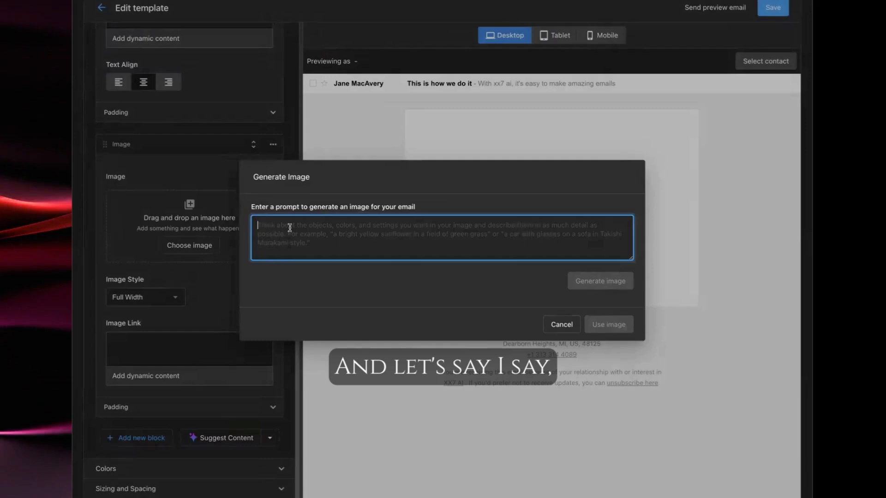
text(A man at his computer)
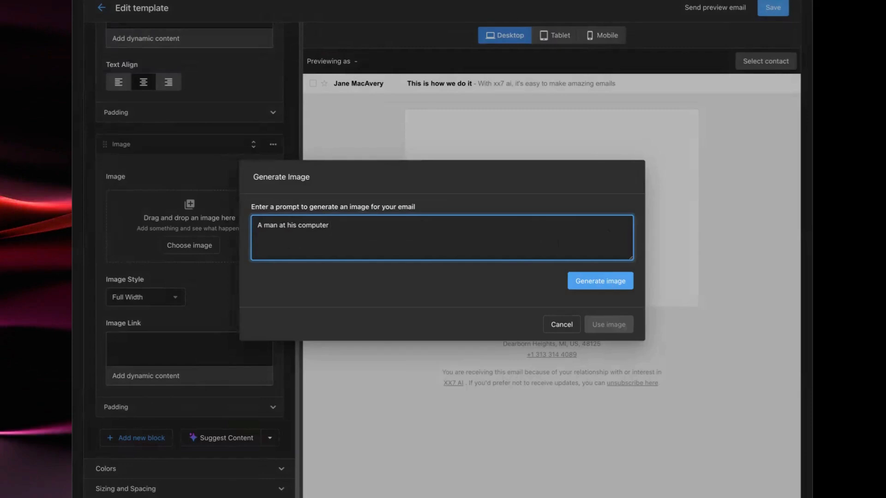
text( and he )
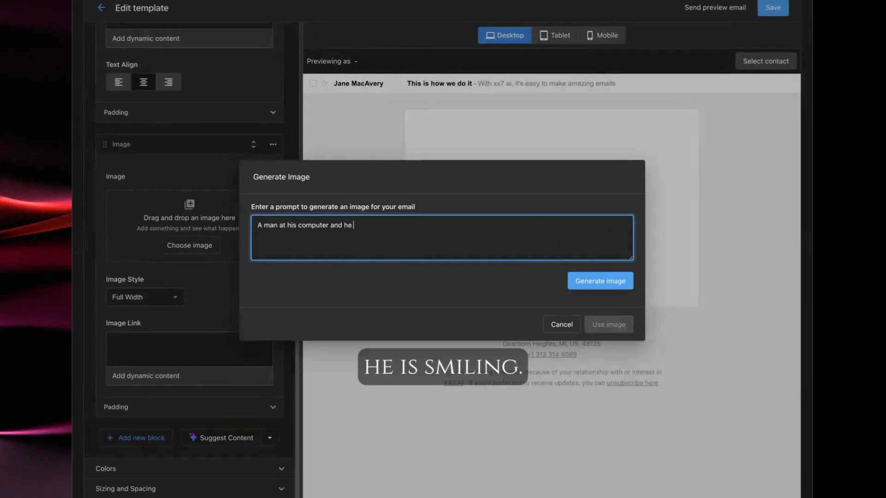
text(is smiling)
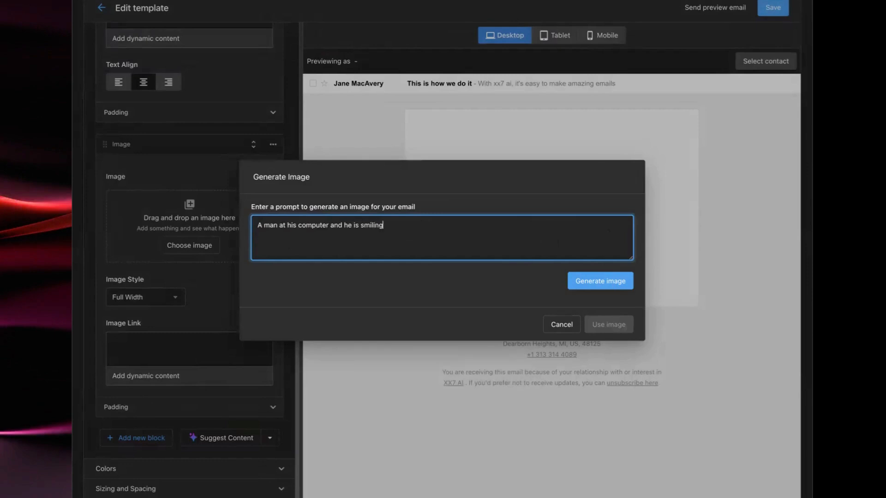
click(604, 287)
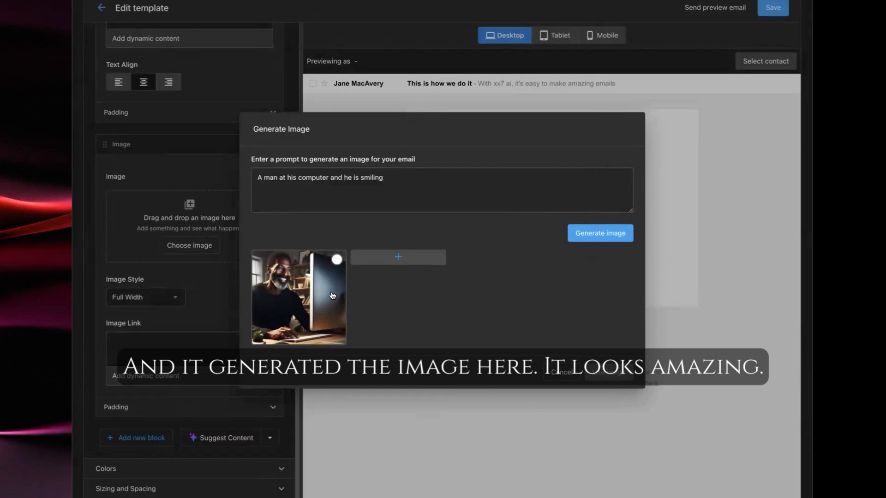
Generate a second image variant, select it and insert it into the email
click(397, 258)
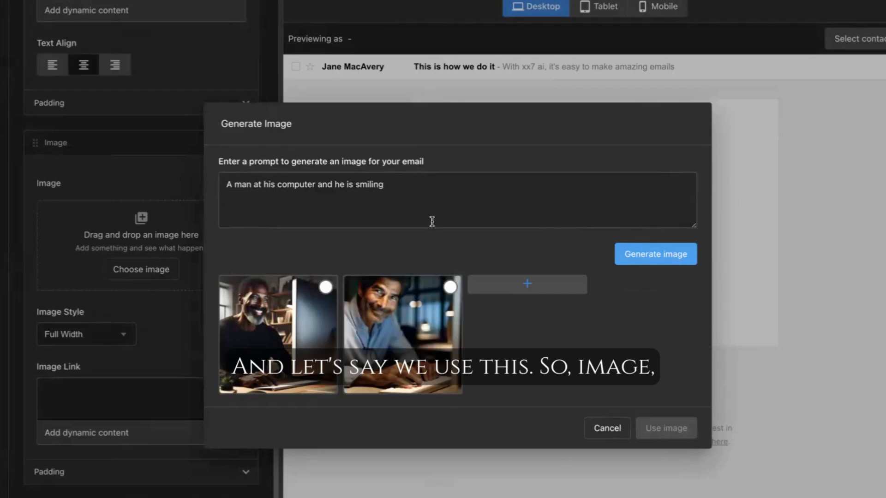
click(409, 333)
click(681, 428)
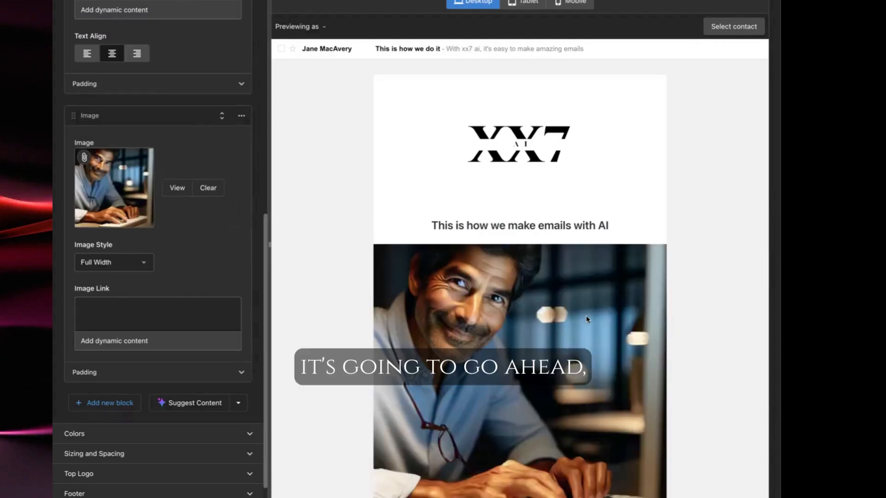
Add a Rich Text block below the image
scroll(586, 318, down, 3)
scroll(586, 319, down, 1)
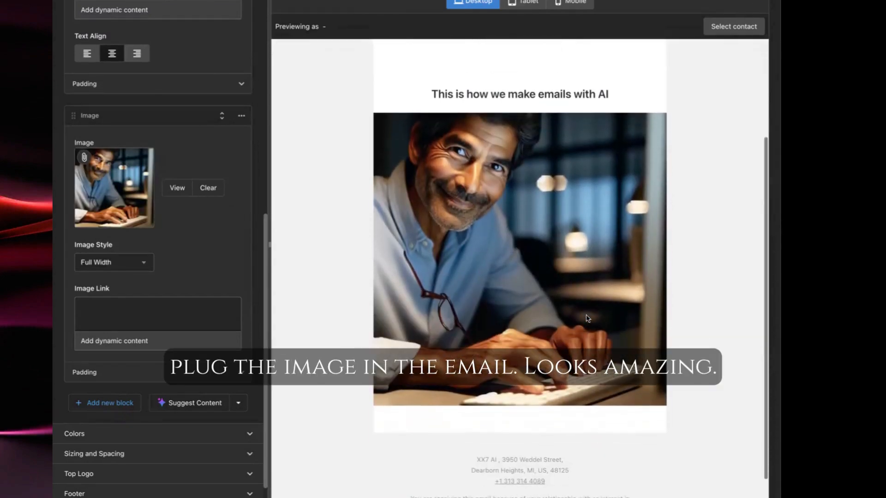
click(111, 405)
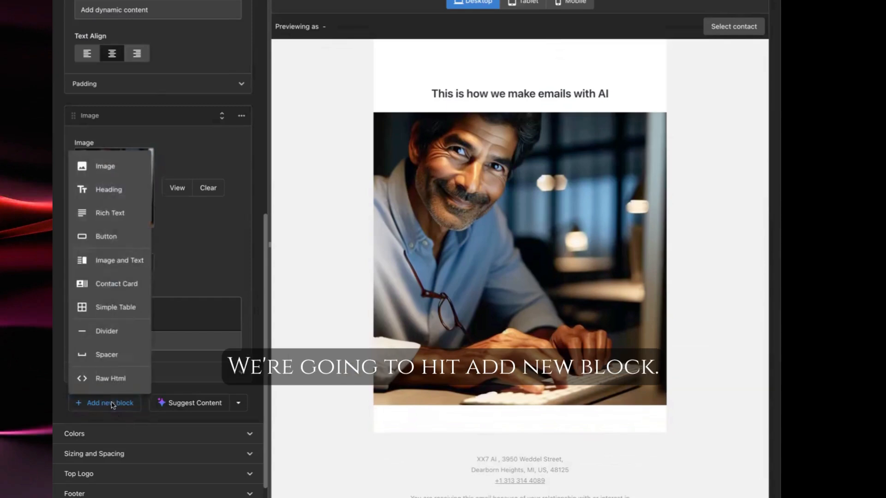
click(119, 215)
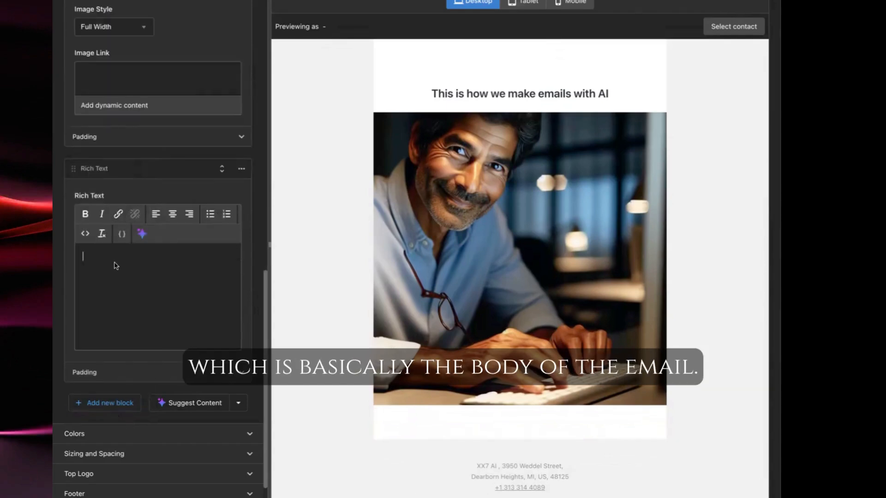
Generate body text with AI using the prompt "I want to talk about how our ai powered email builder is amazing" and use it
click(142, 234)
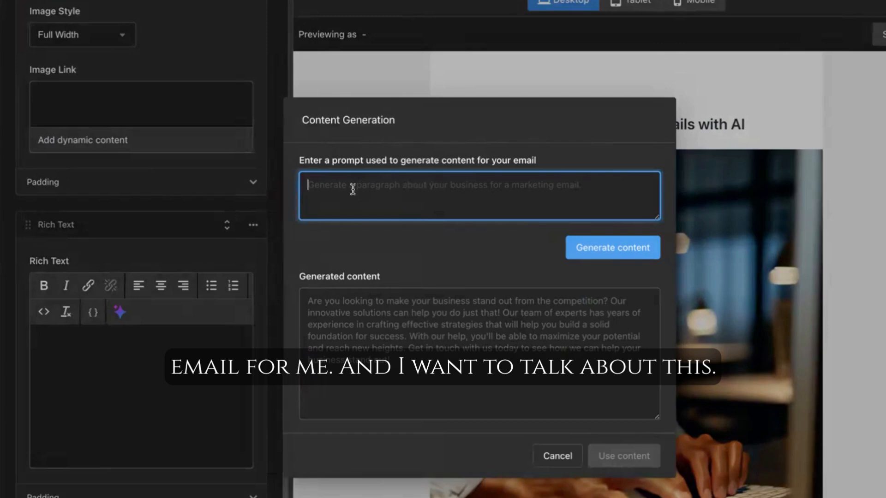
text(I want to talk about how our ai powered email builder is amazing)
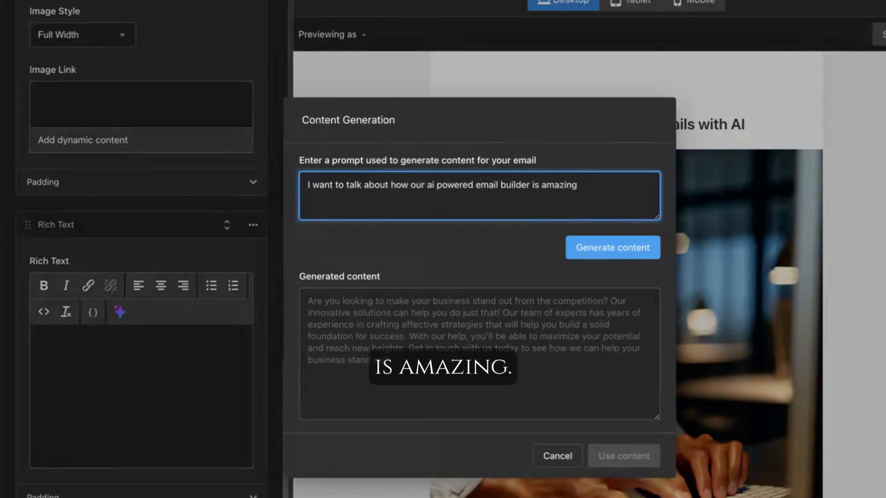
click(624, 252)
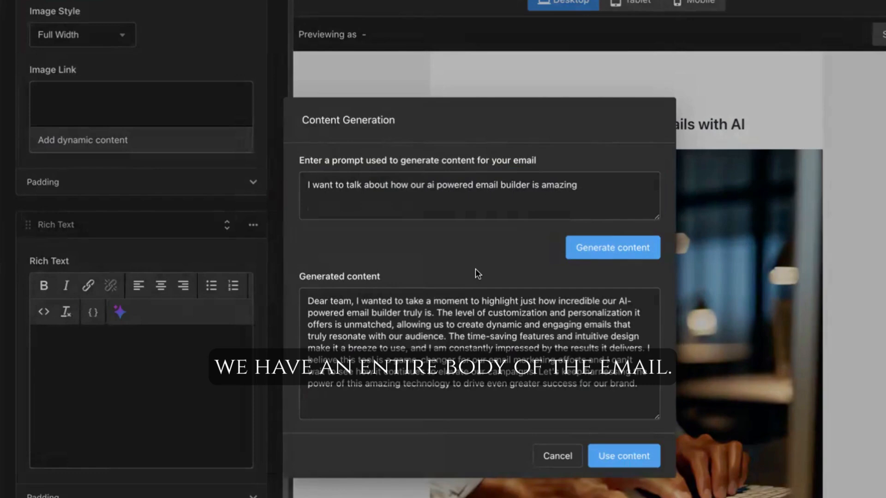
click(626, 456)
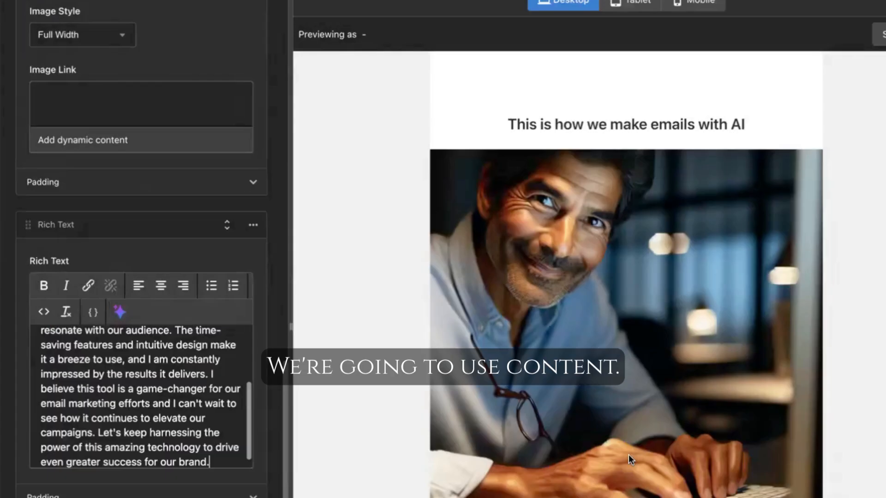
Break the rich text after the greeting "Dear team," so the body starts on a new paragraph
scroll(600, 451, down, 5)
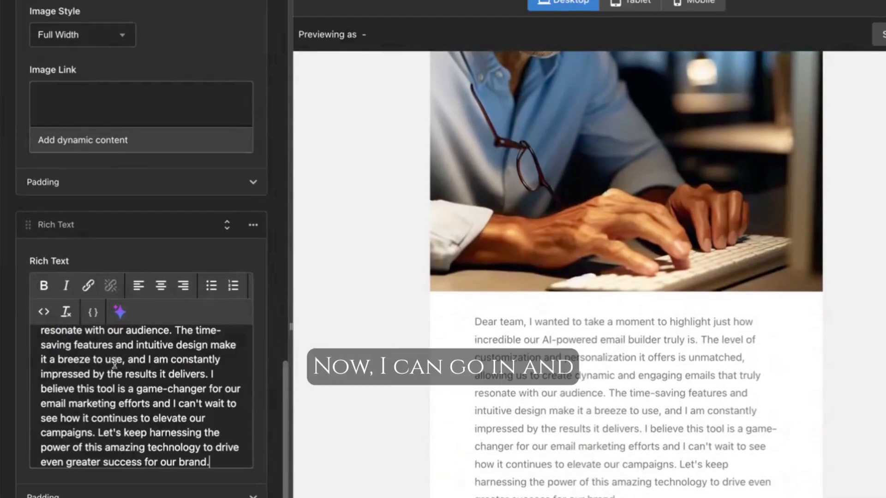
scroll(101, 366, up, 5)
click(94, 343)
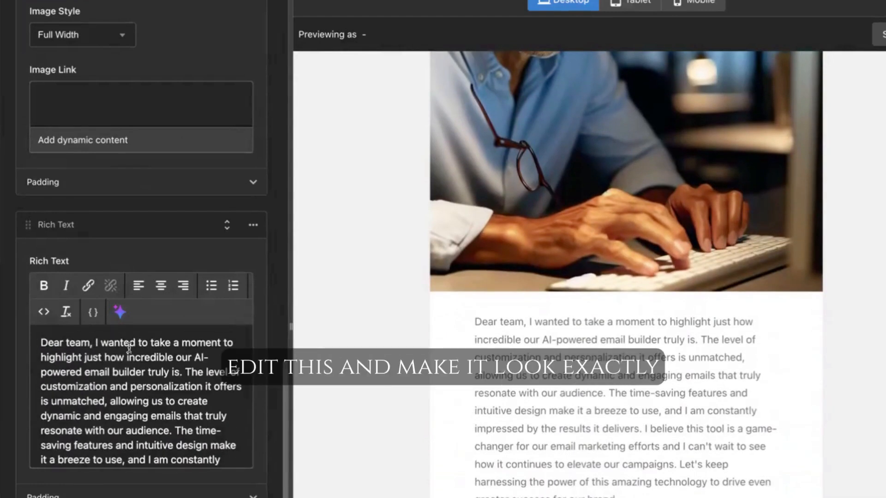
key(Return)
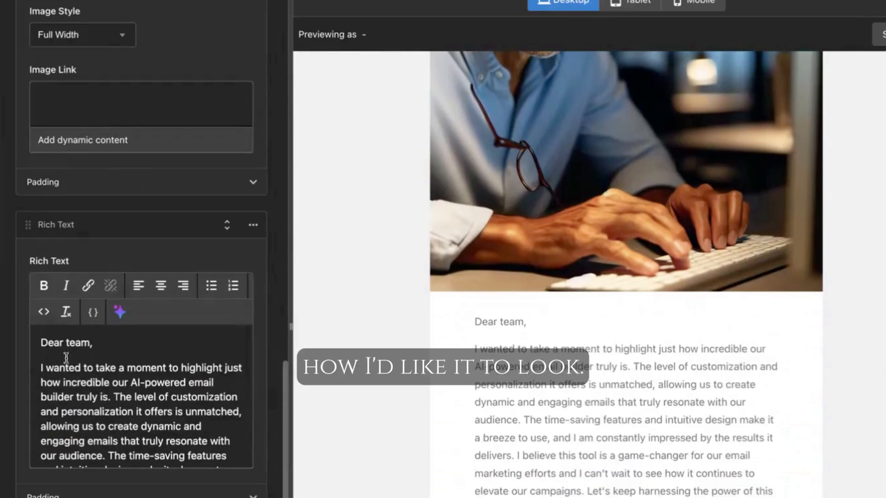
Replace "team" in the greeting with the Contact details First name dynamic content field
drag(90, 342, 66, 343)
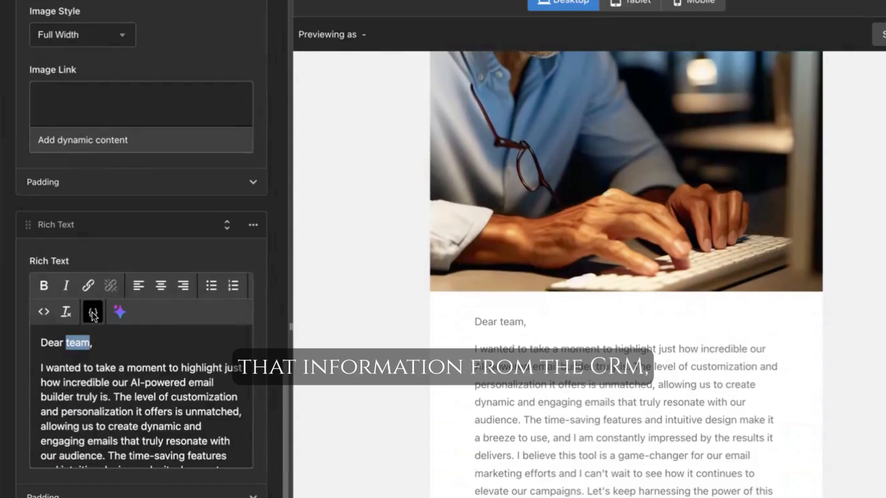
click(92, 314)
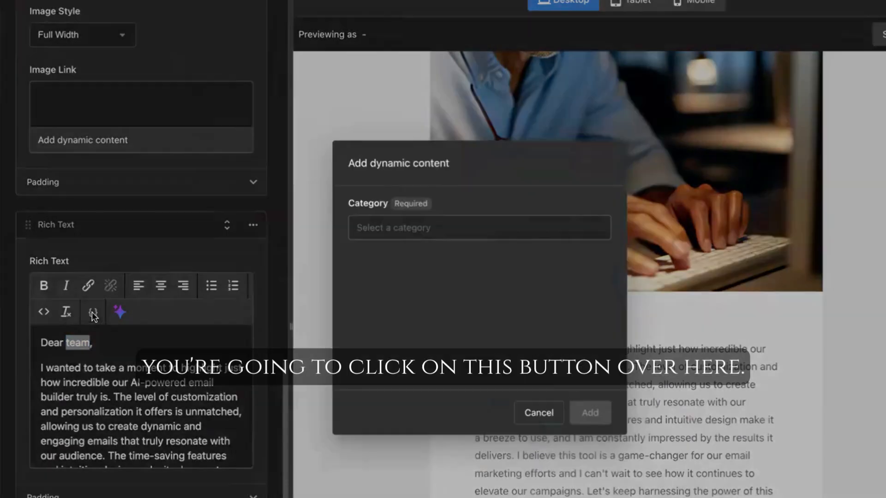
click(494, 227)
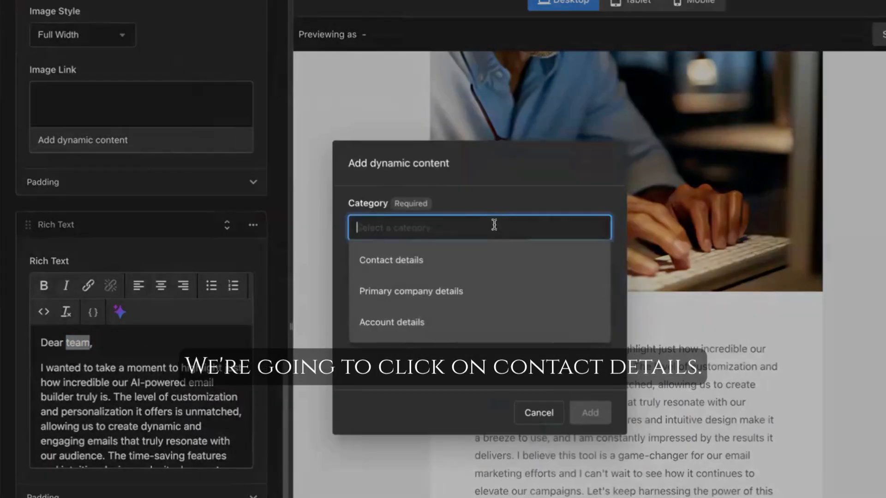
click(432, 263)
click(432, 287)
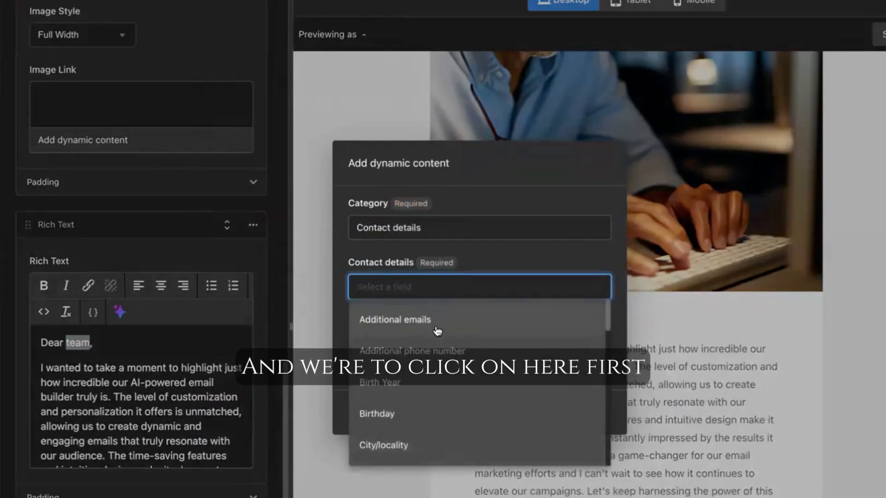
scroll(428, 404, down, 3)
scroll(428, 403, down, 3)
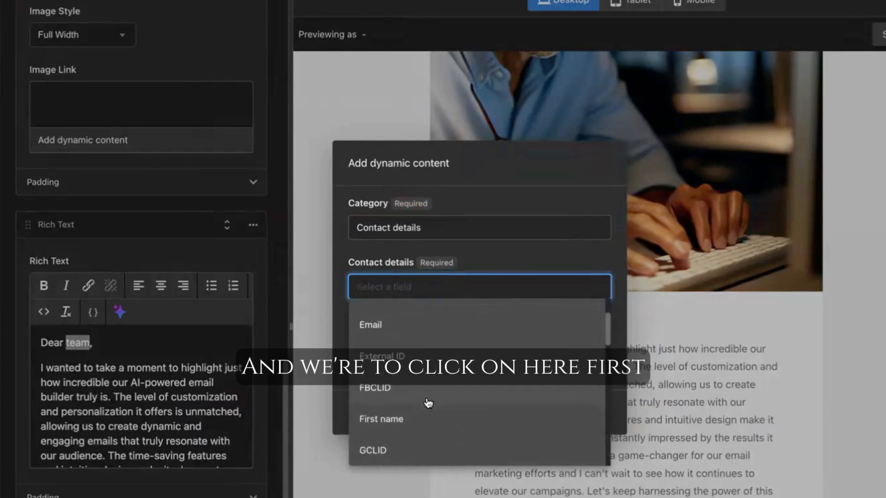
click(420, 421)
click(591, 413)
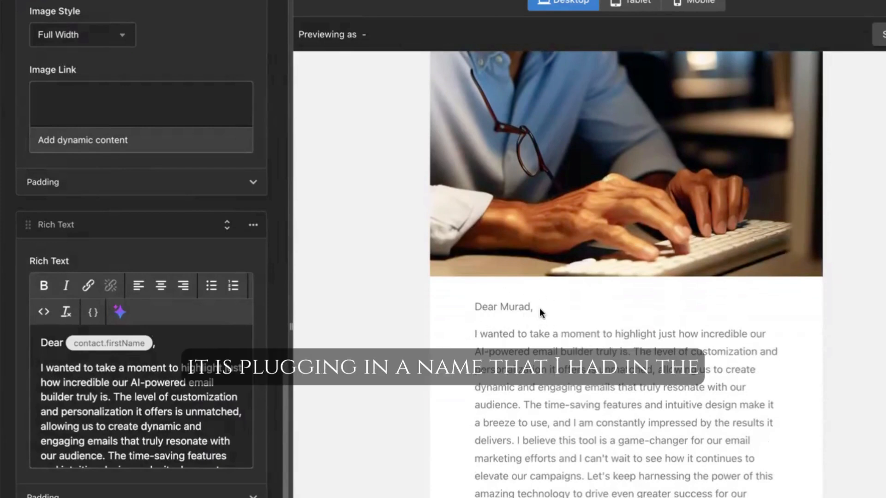
Preview the email as a selected CRM contact and review the personalised greeting
click(880, 35)
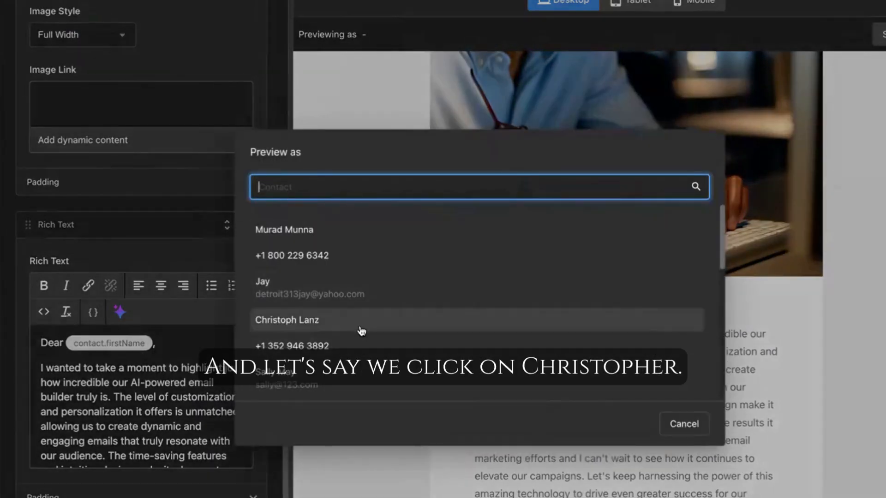
click(345, 325)
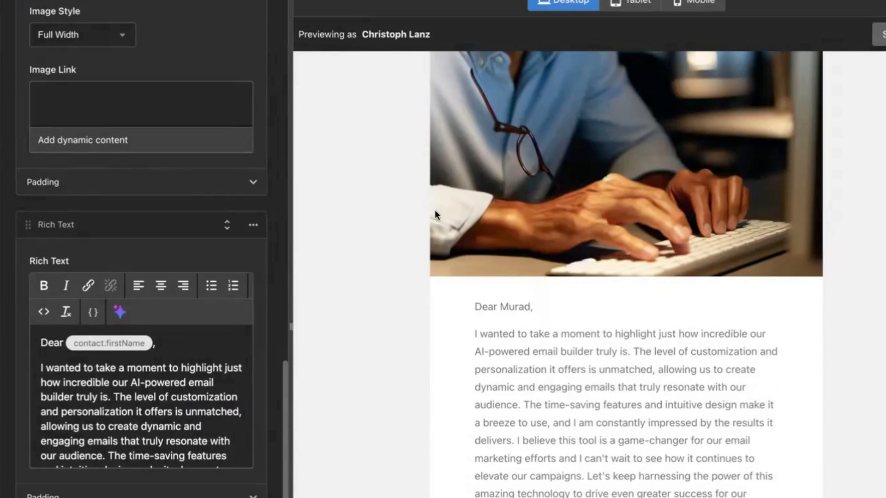
scroll(386, 219, down, 8)
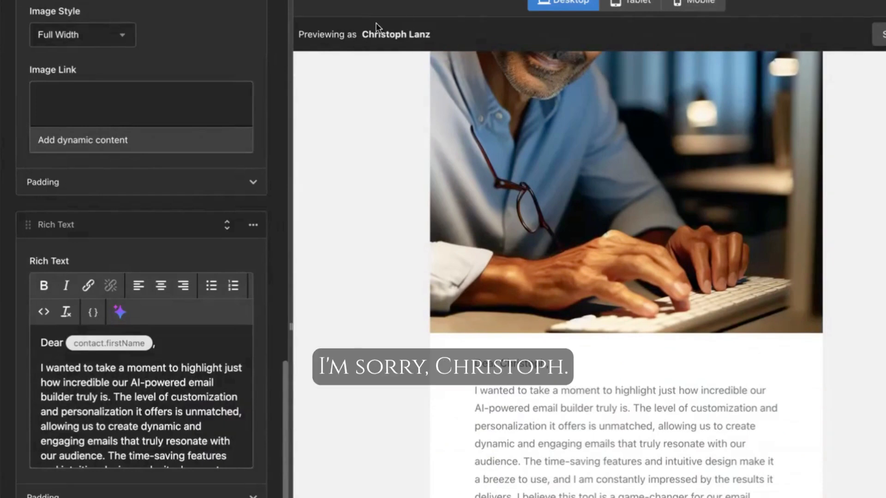
scroll(499, 408, down, 2)
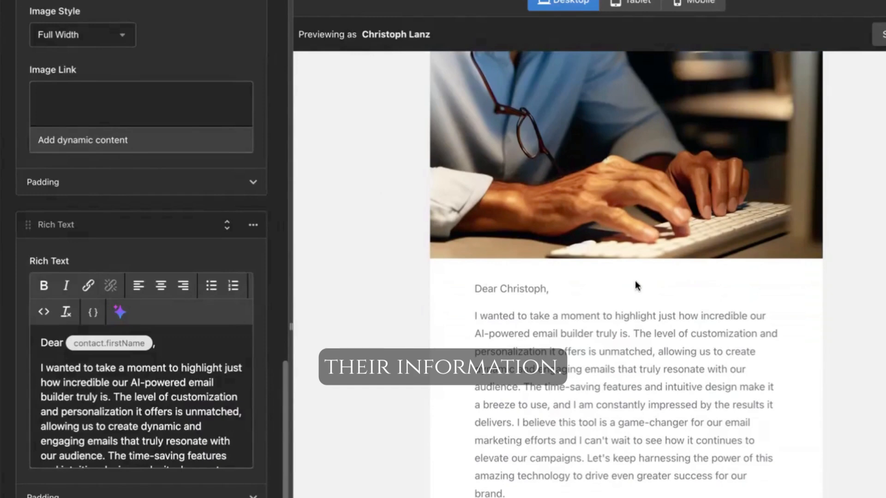
scroll(111, 430, down, 3)
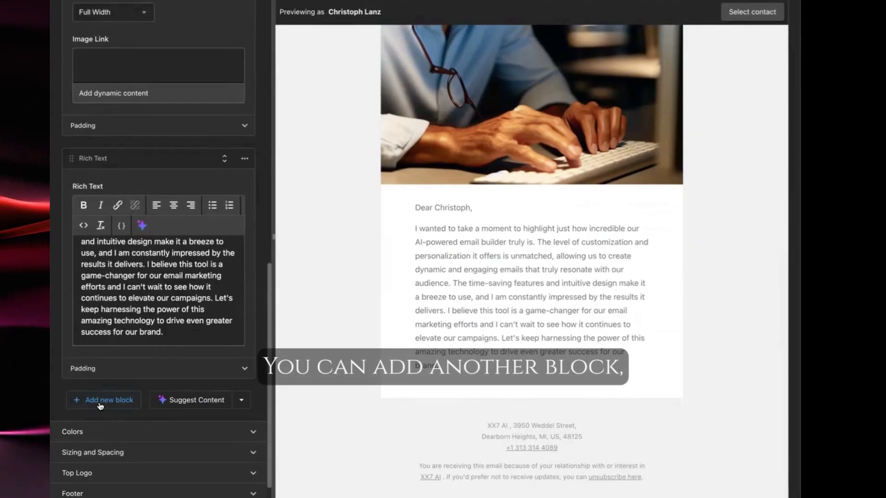
Add a Contact Card block below the rich text block
click(100, 402)
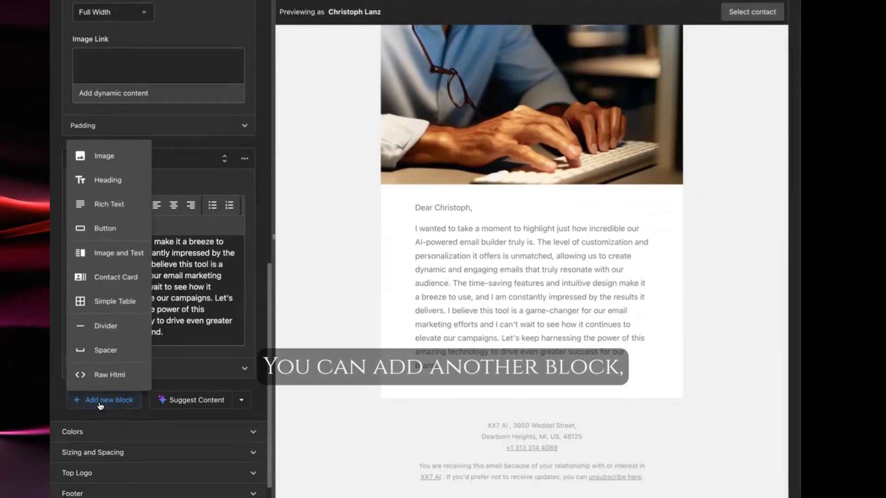
click(124, 278)
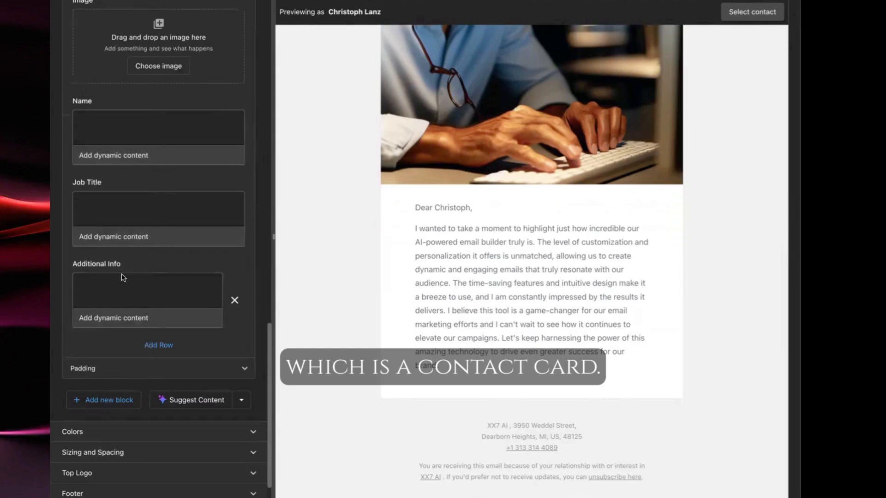
click(158, 66)
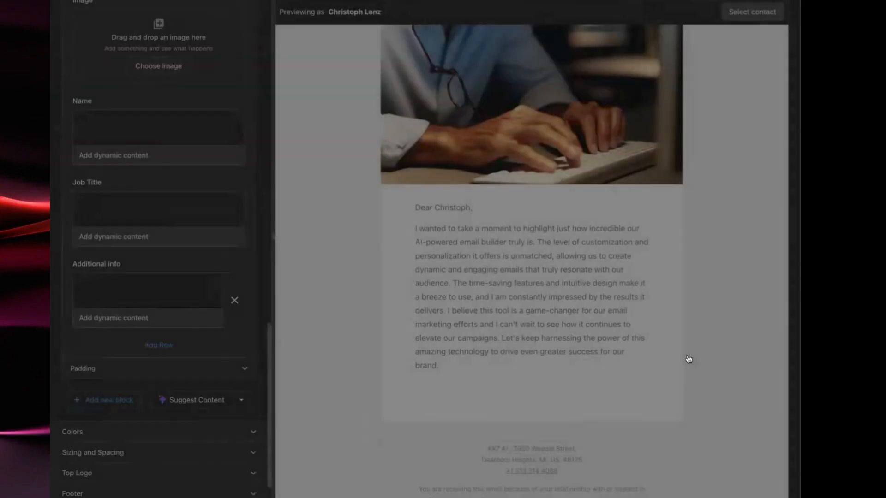
key(Escape)
click(144, 120)
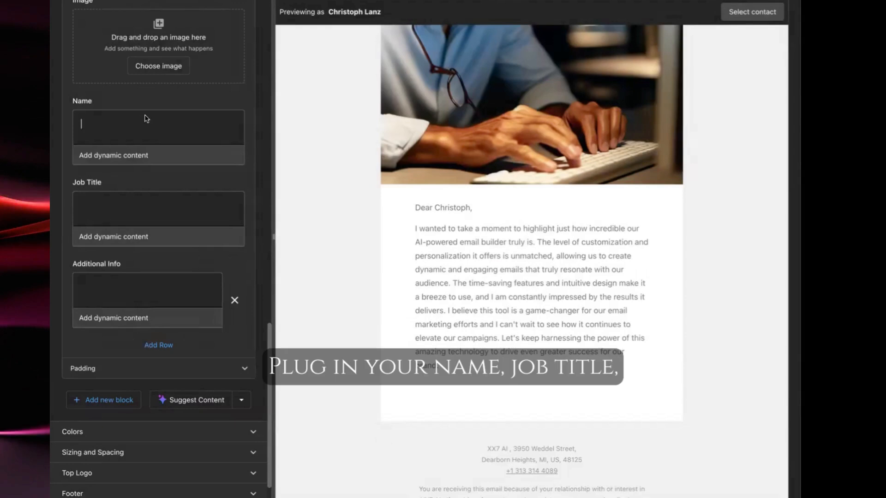
click(131, 207)
click(126, 300)
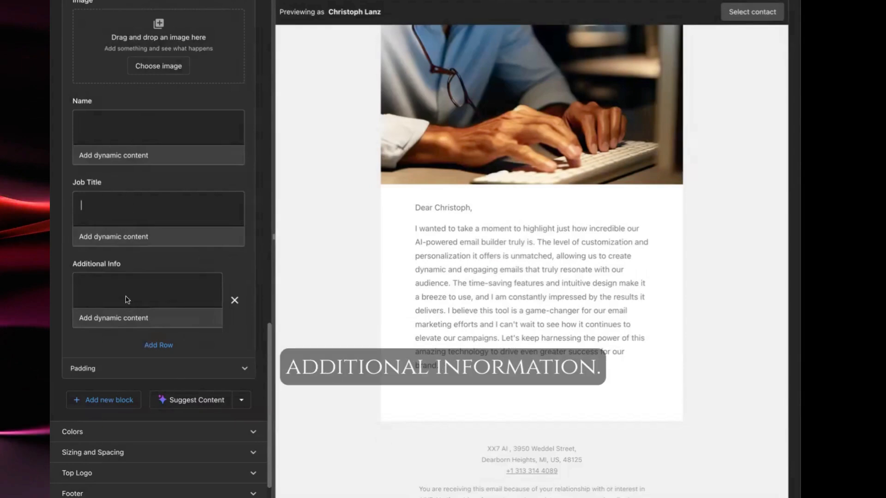
Fill in the contact card's Name with the sender's name and Job Title with AI Consultant
click(116, 125)
click(129, 207)
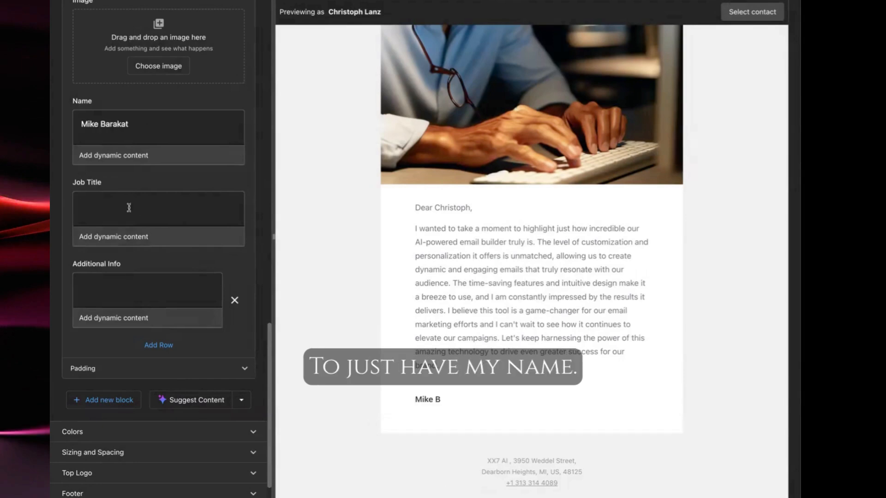
text(AI Con)
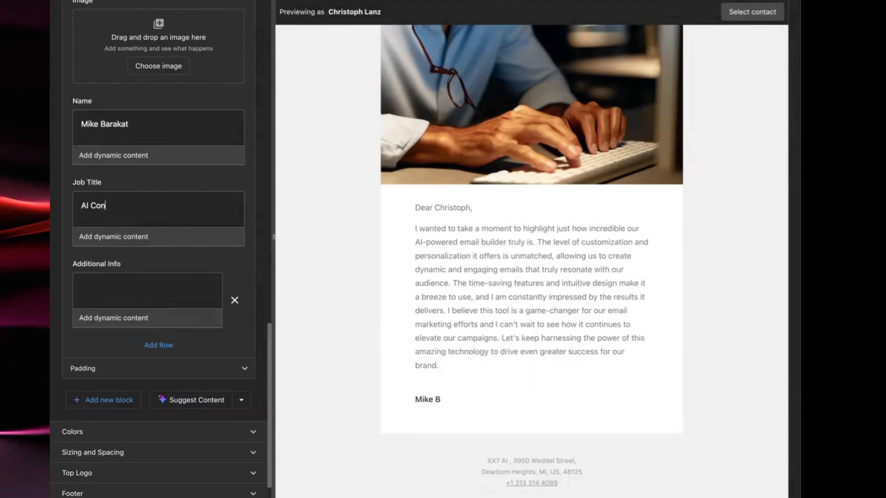
text(sxultant)
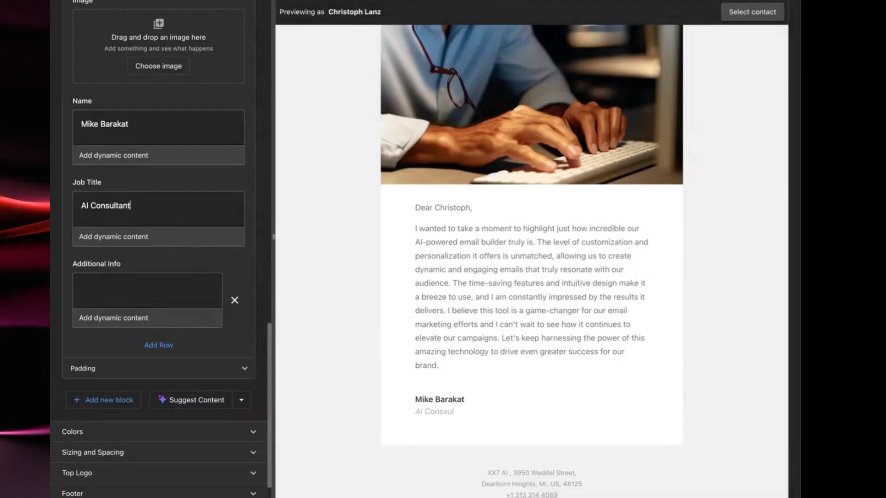
Enter the sender's phone number, prefixed "Phone:", in the contact card's Additional Info row
click(135, 288)
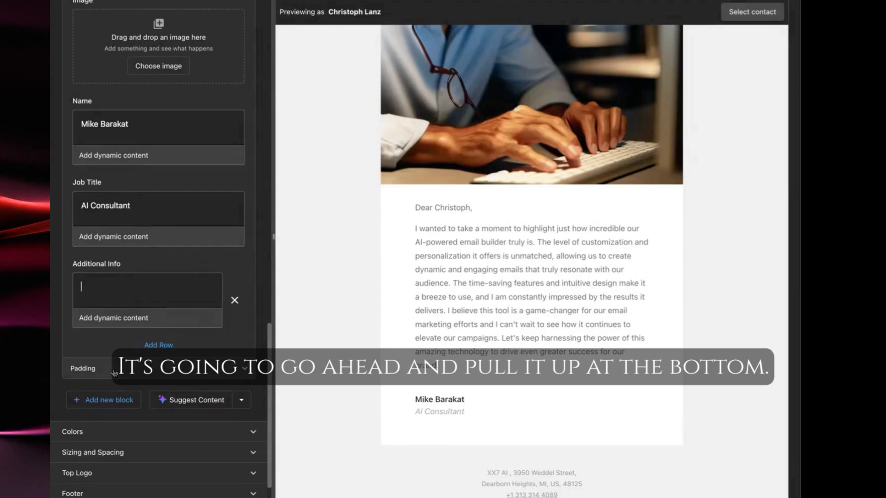
text(Phone)
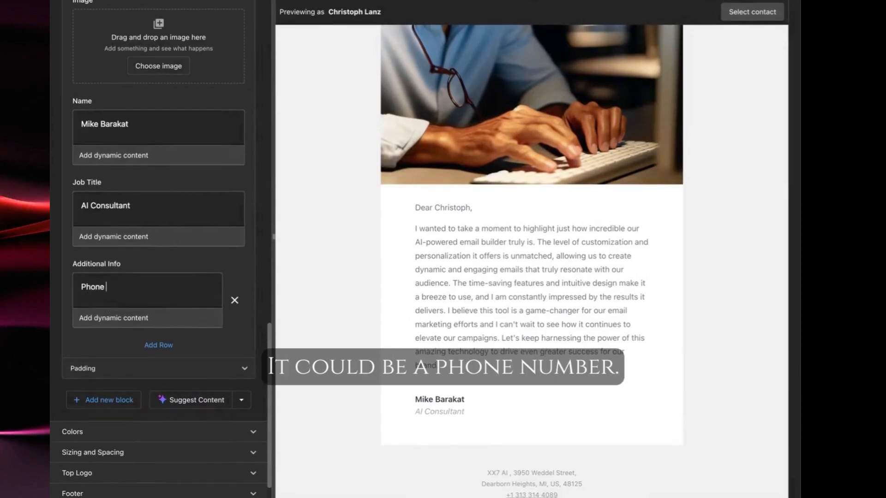
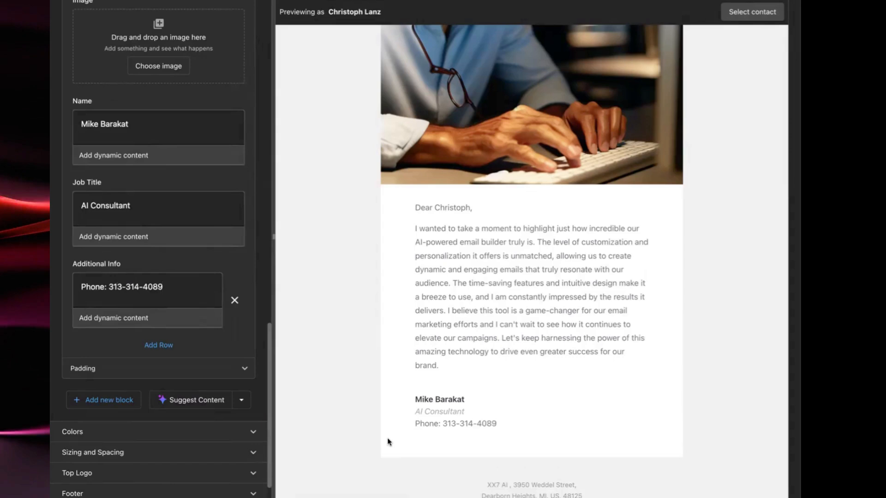
Add a second Additional Info row containing the sender's e-mail address
click(158, 347)
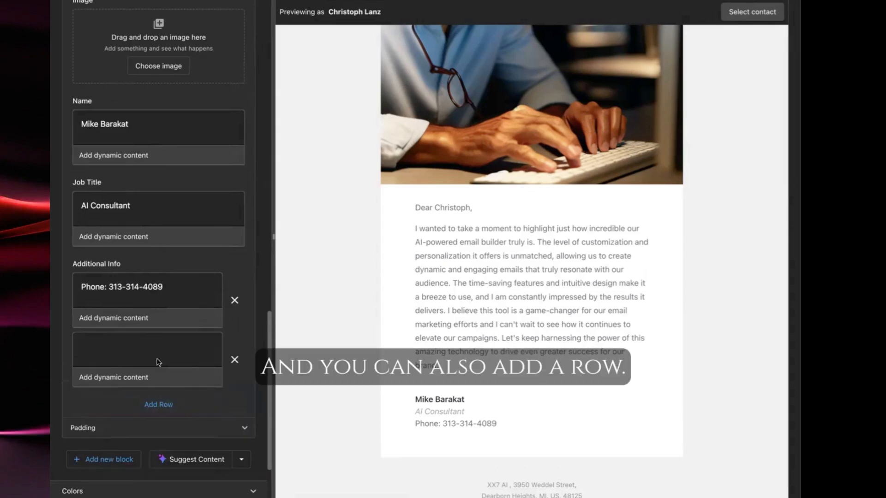
click(130, 347)
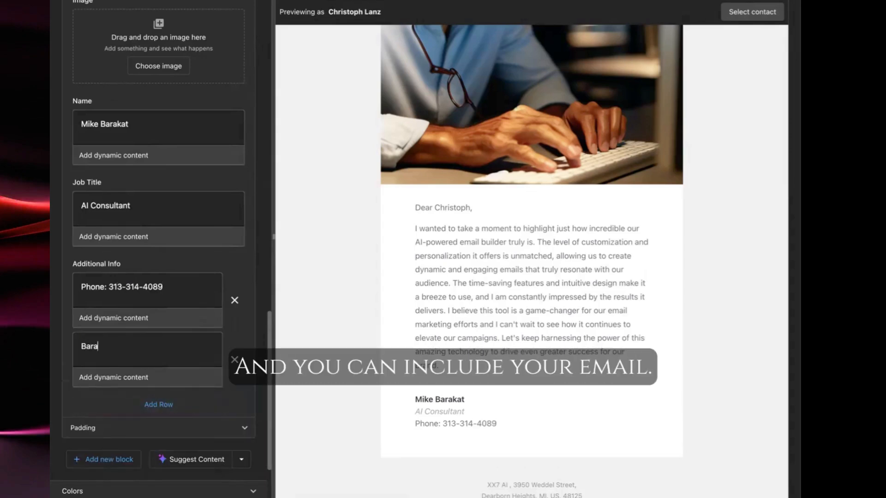
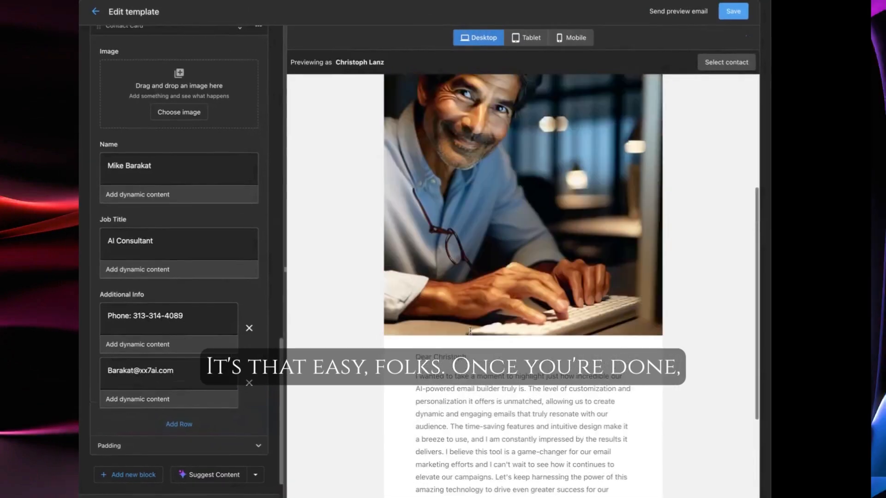
Check the email in the Tablet and Mobile previews before returning to the Desktop preview
click(526, 37)
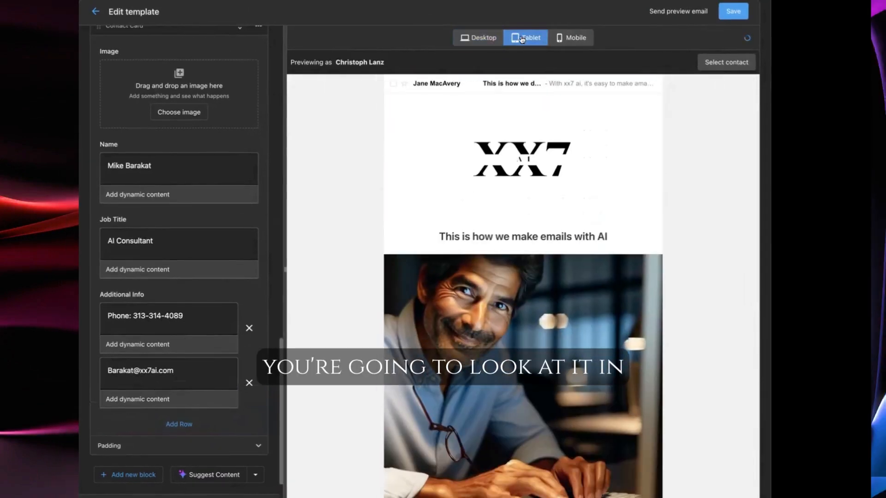
scroll(395, 144, down, 10)
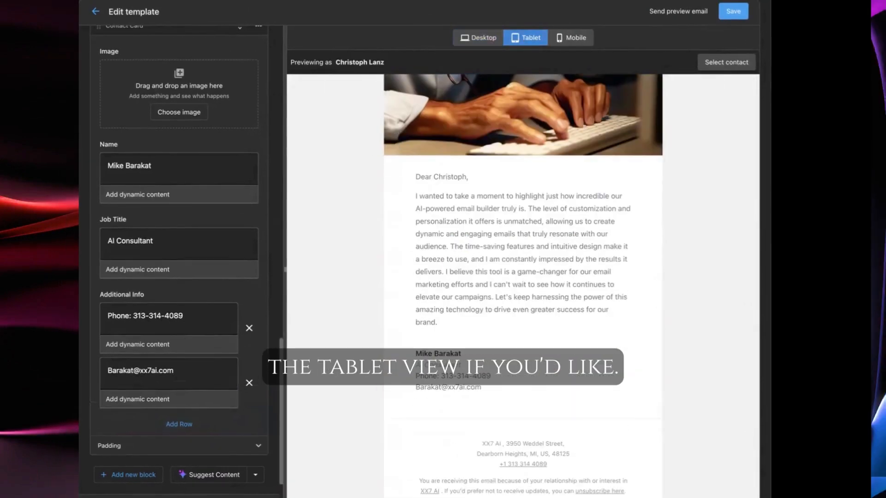
click(566, 38)
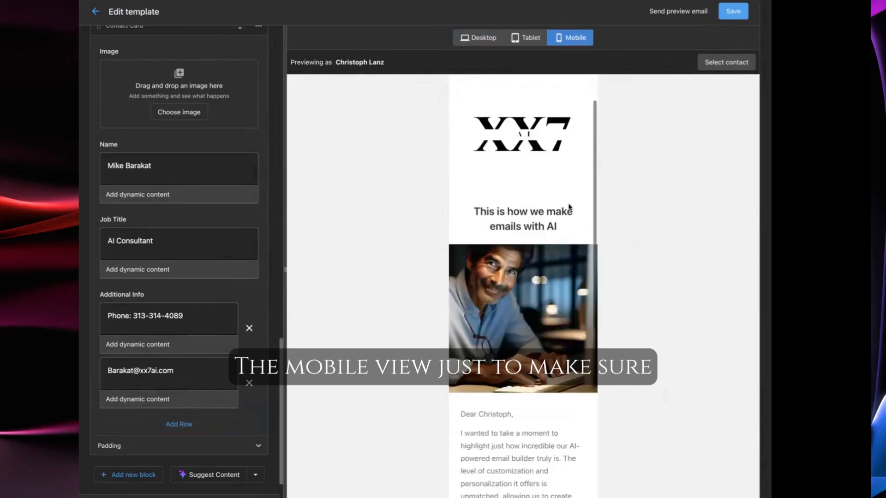
scroll(573, 198, down, 5)
scroll(574, 195, down, 3)
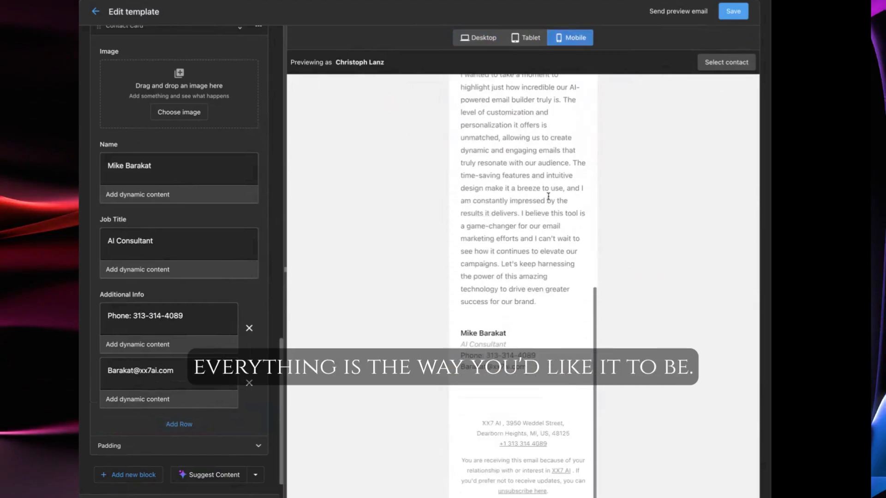
click(526, 37)
click(479, 37)
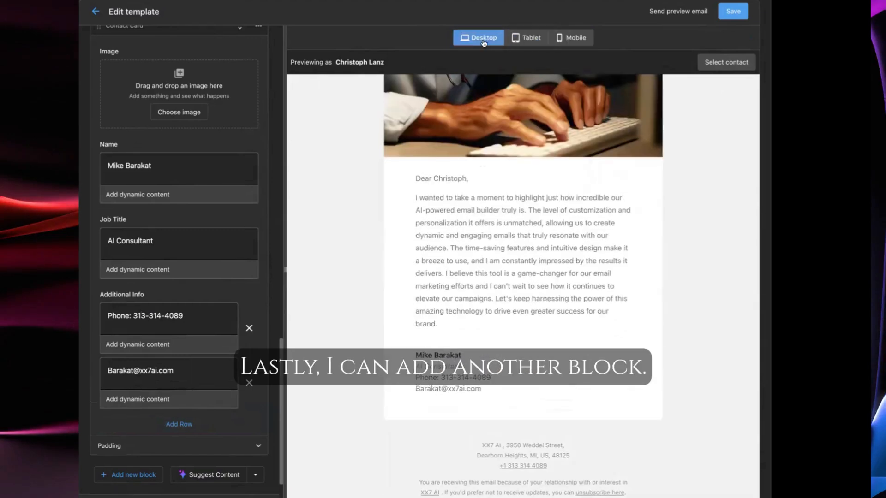
Add a Button block below the contact card with the button text Learn More
click(128, 475)
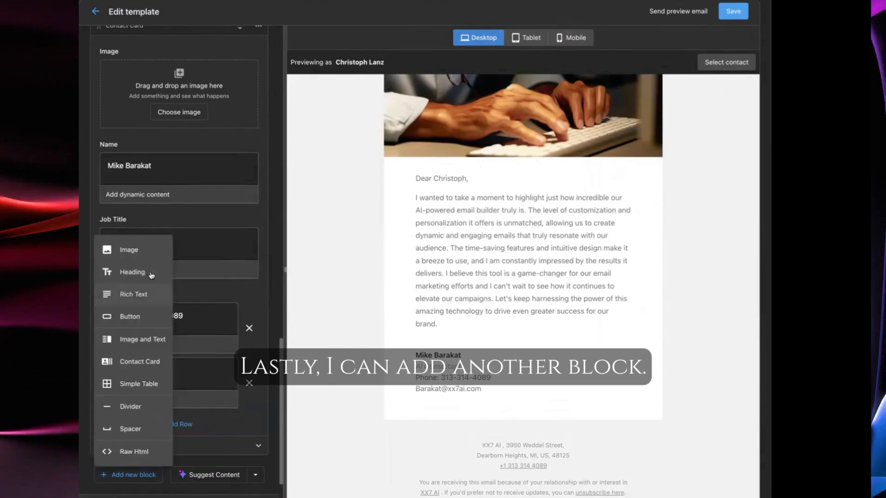
click(134, 317)
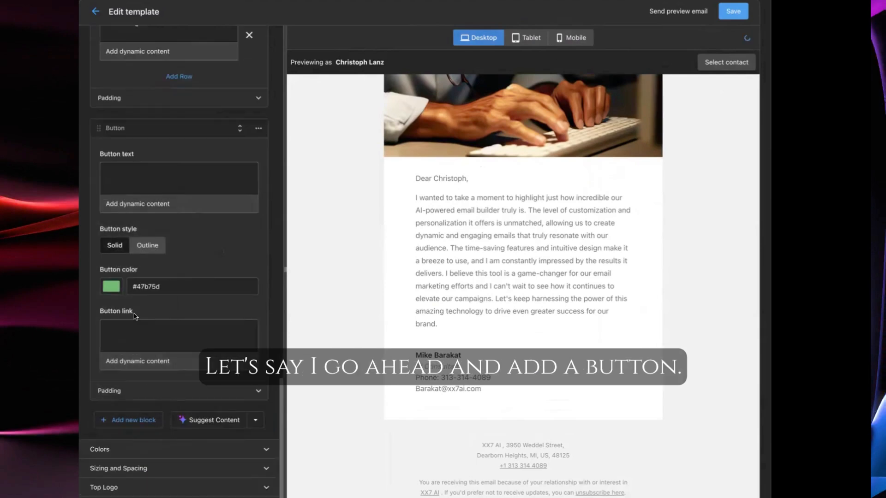
click(147, 177)
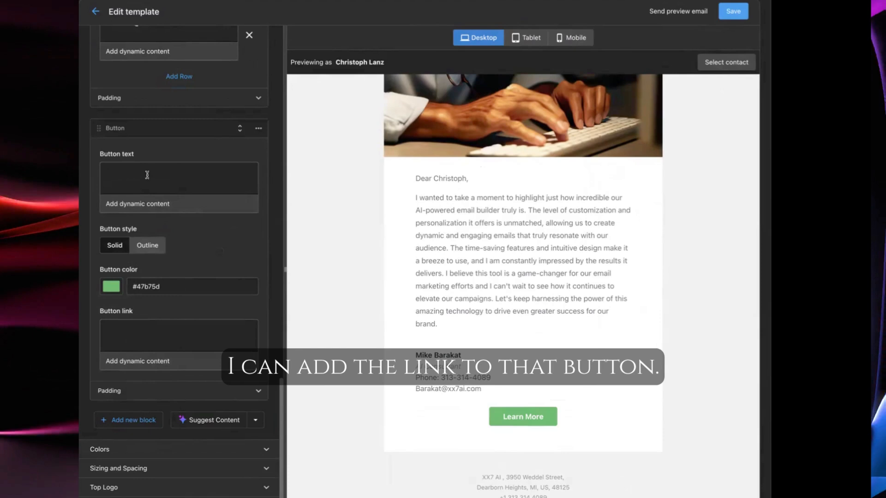
text(Learn More)
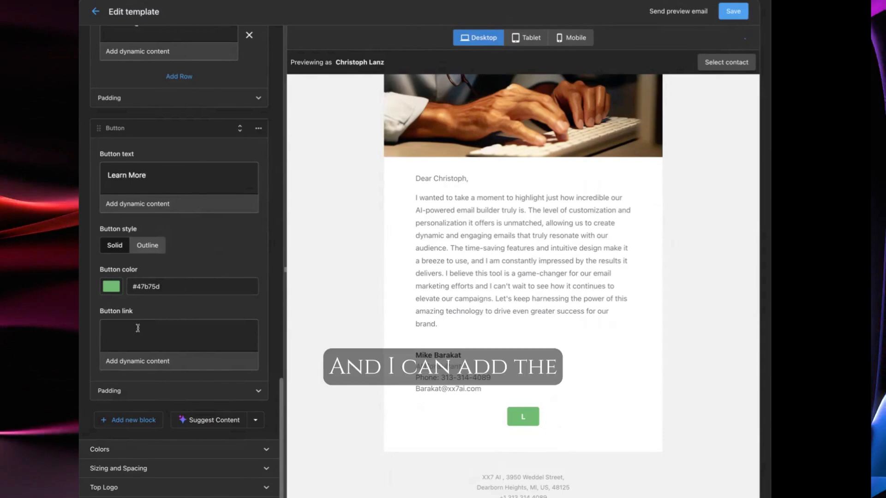
text(xx7ai.com)
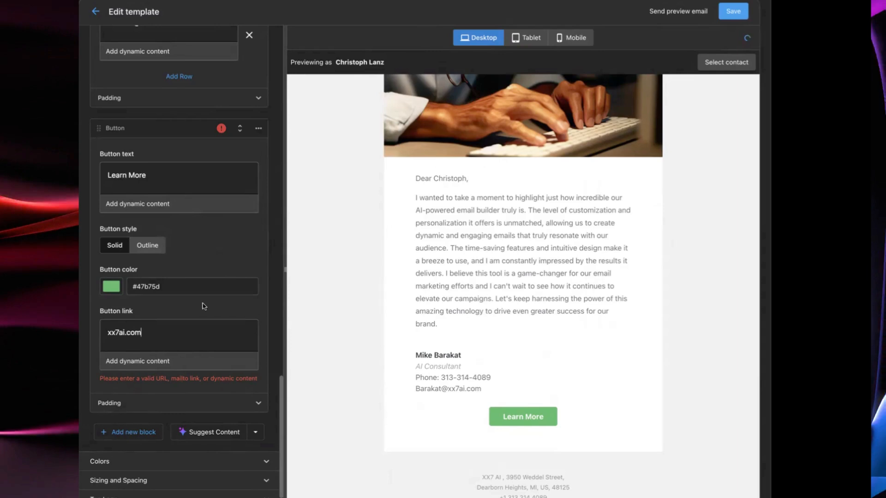
key(ctrl+a)
text(www.xx7ai.com)
click(190, 280)
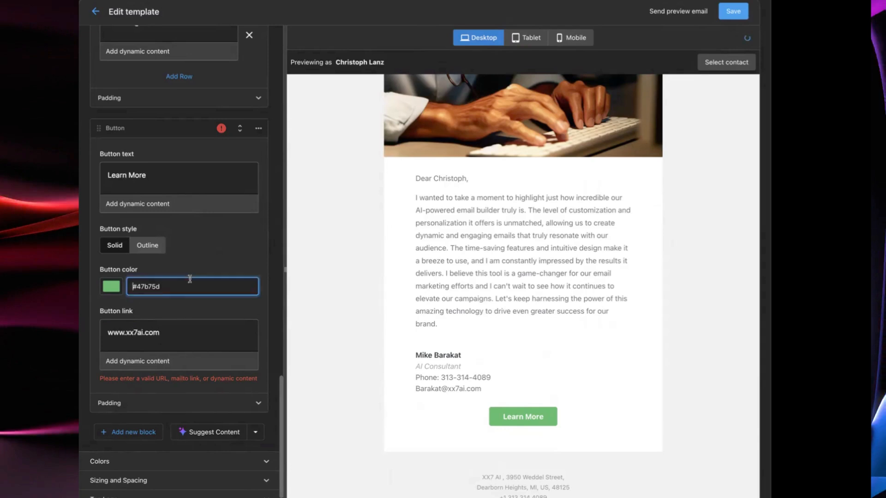
scroll(191, 357, down, 1)
click(146, 419)
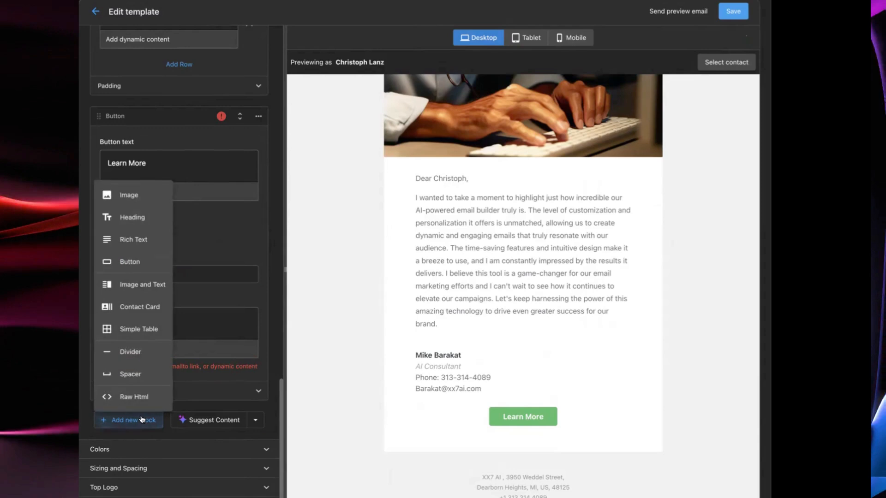
click(257, 215)
Try to save the template
scroll(256, 216, up, 8)
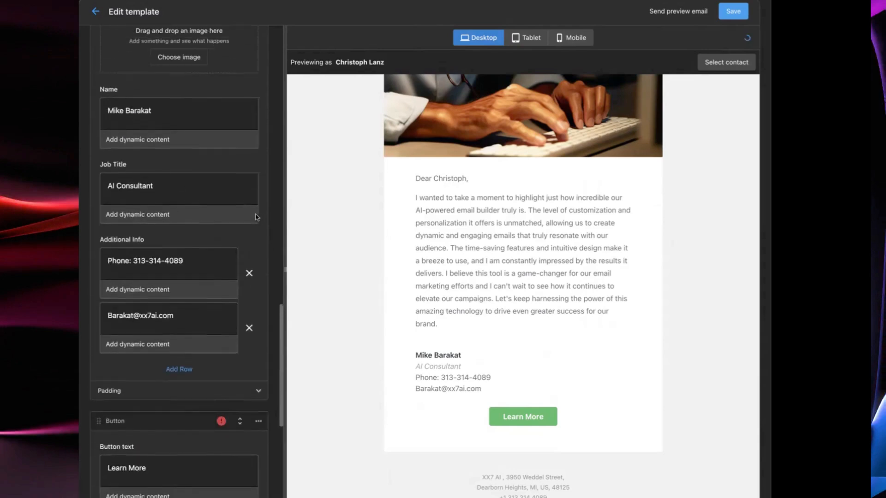
scroll(149, 337, down, 1)
scroll(148, 337, up, 10)
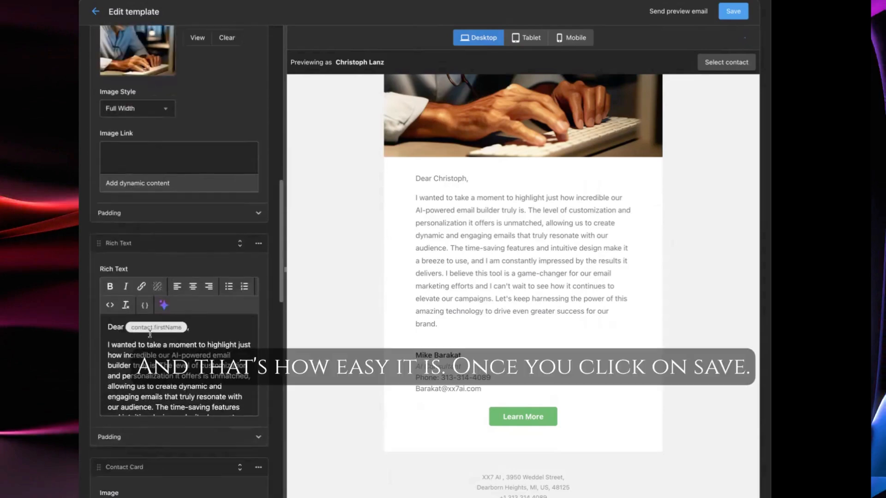
click(736, 10)
scroll(184, 434, down, 10)
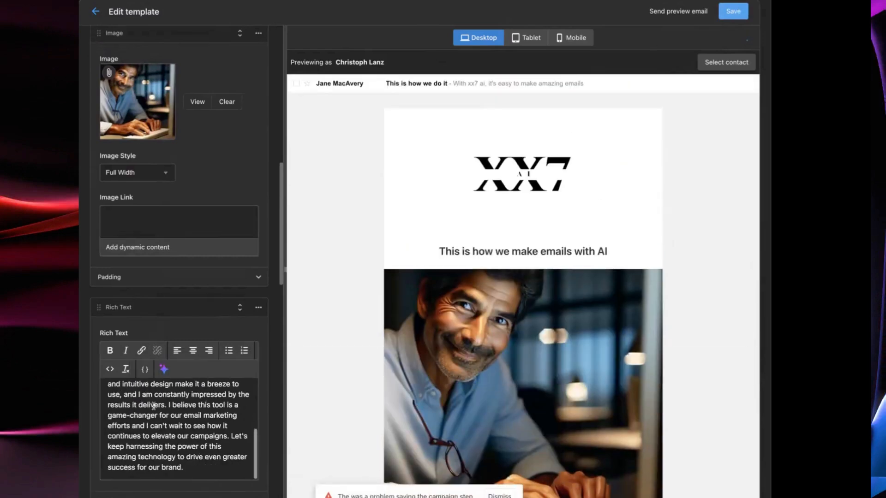
drag(178, 320, 107, 320)
key(ctrl+c)
key(BackSpace)
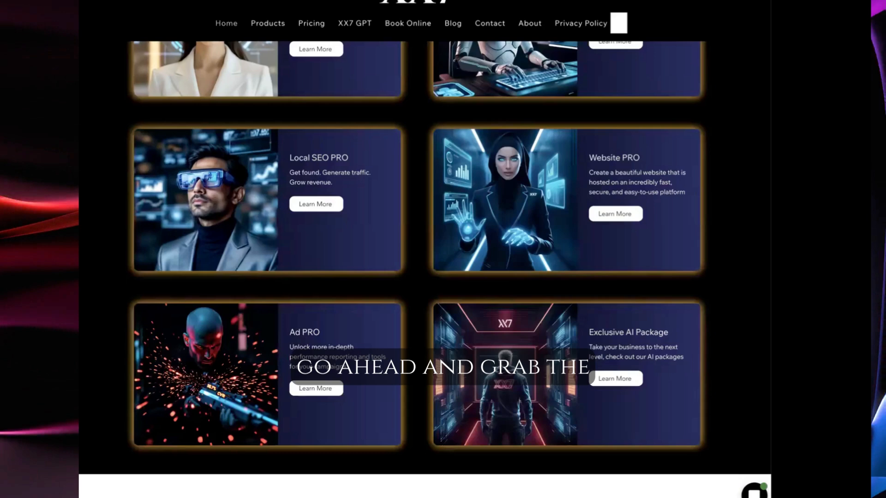
key(super+l)
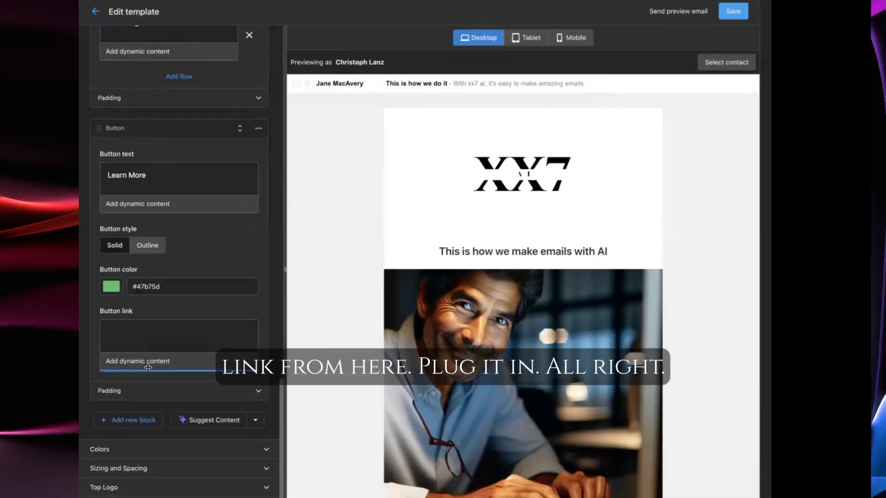
key(ctrl+v)
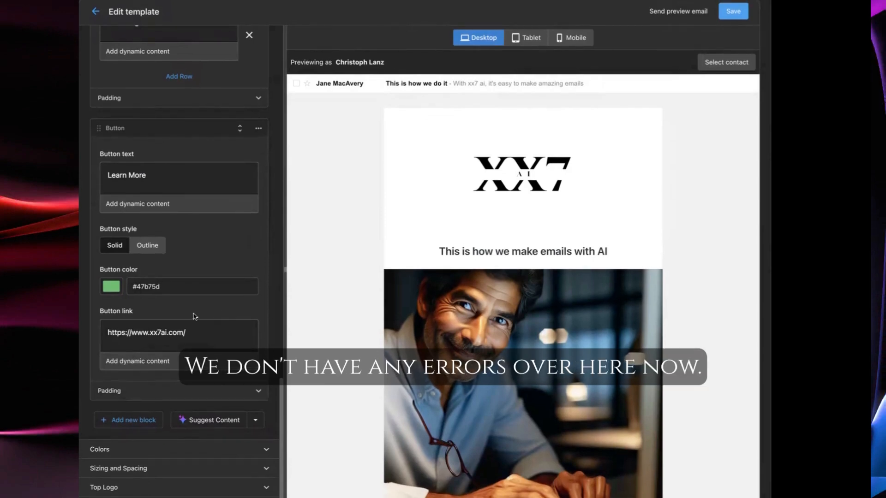
Save the template and go back to the Demo 1 campaign details
scroll(194, 314, up, 10)
click(738, 13)
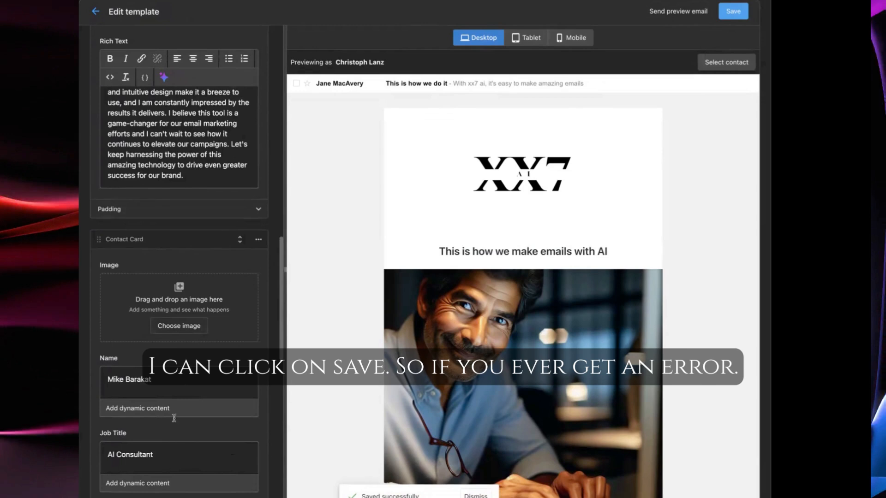
scroll(184, 392, down, 8)
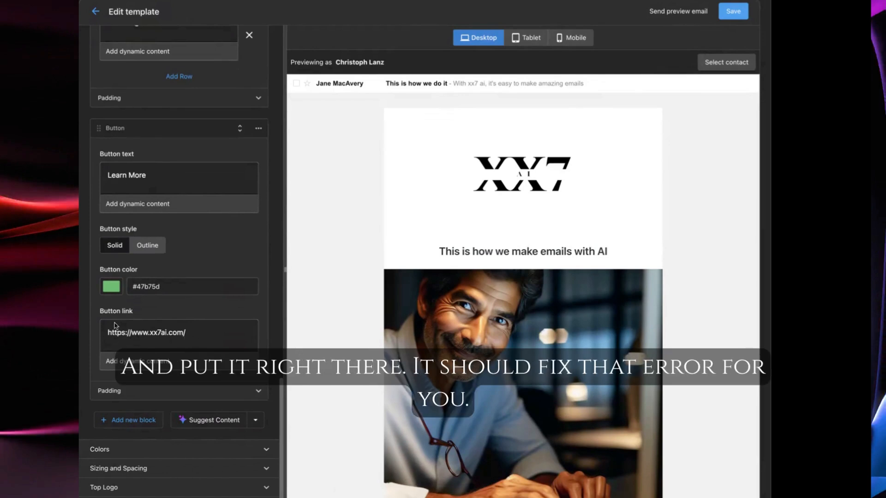
scroll(157, 289, up, 20)
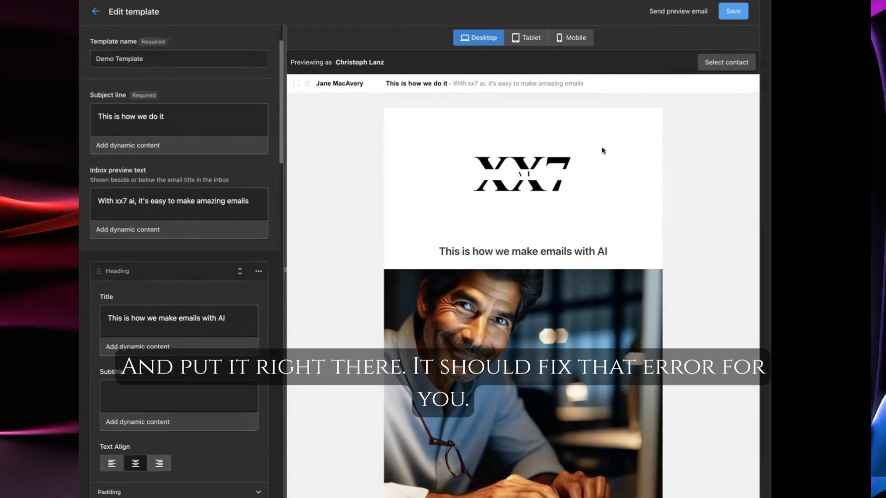
click(738, 10)
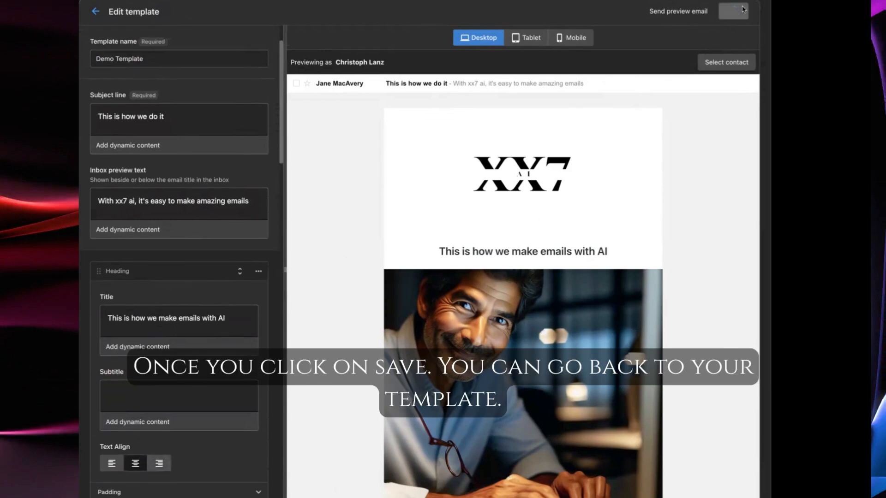
click(97, 12)
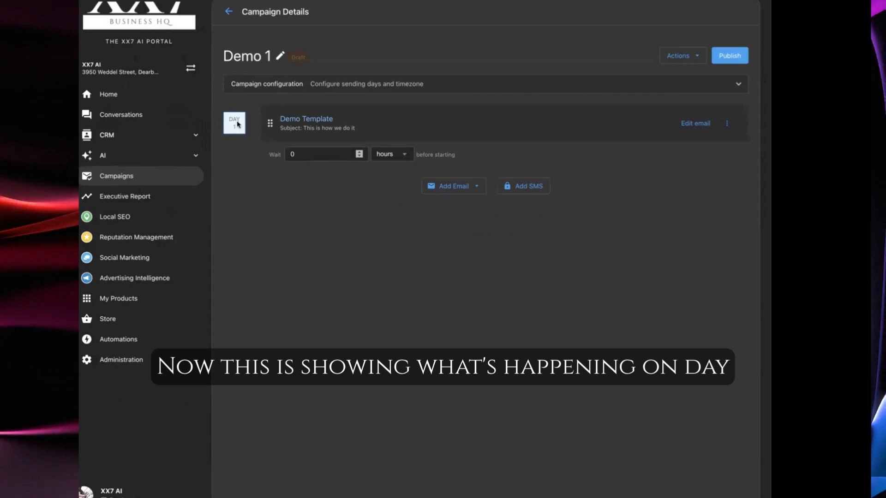
Set the wait before the Demo Template email starts to 4 hours
click(359, 153)
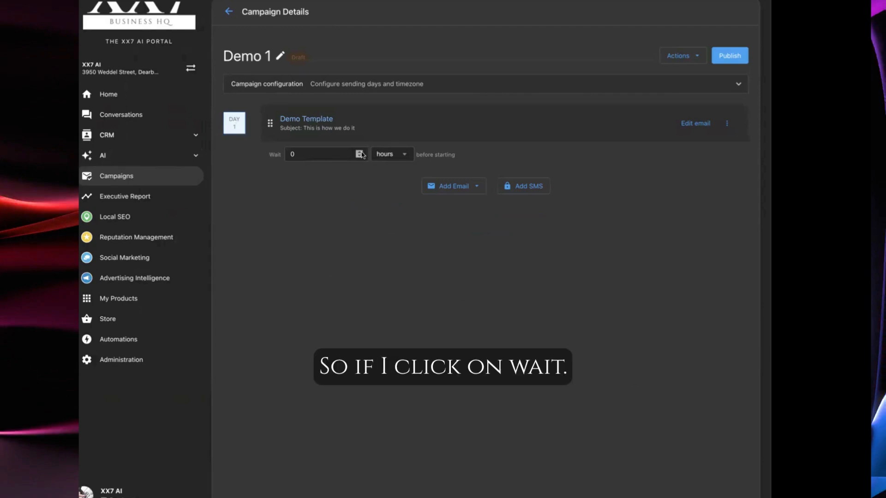
click(358, 152)
click(359, 152)
click(359, 151)
click(360, 156)
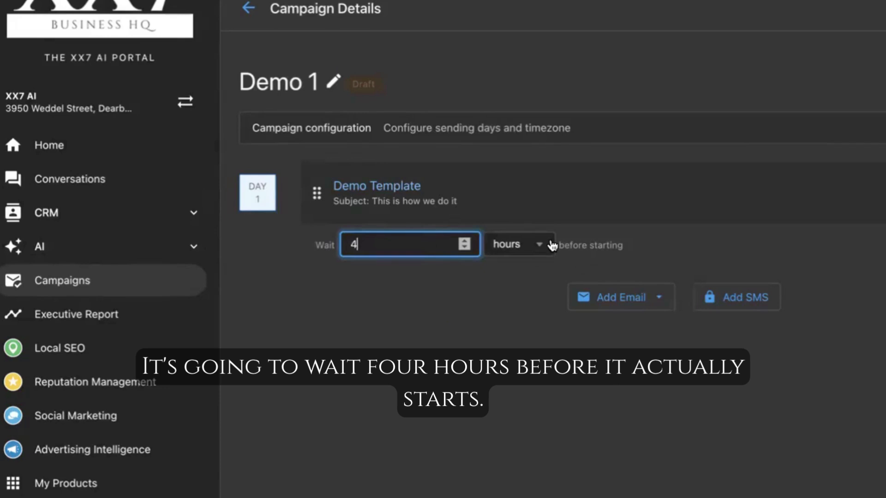
Add a new email to the campaign and name its template Demo 2
click(610, 300)
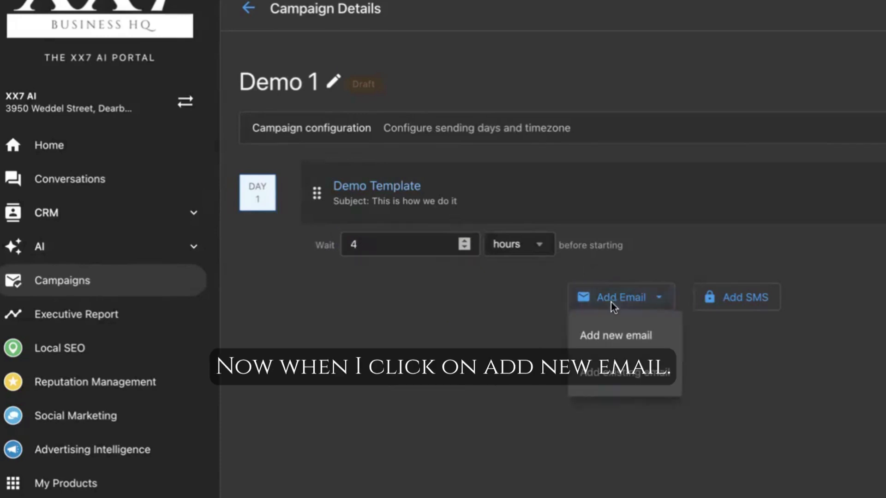
click(668, 344)
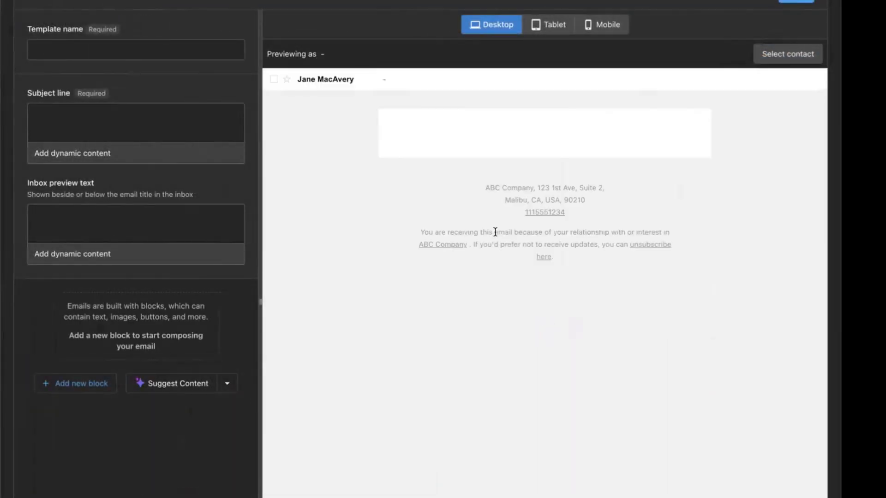
click(159, 50)
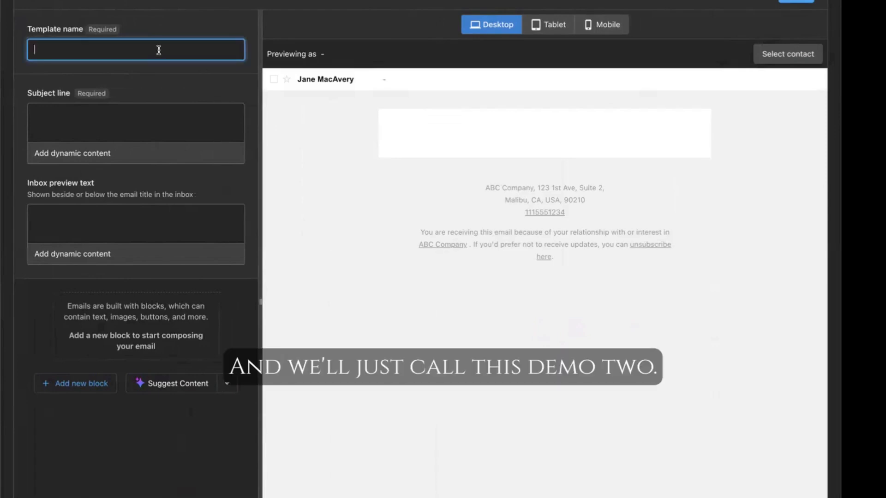
text(Demo 2)
Set the subject line to This is for demo 2 and the inbox preview text to Here we go
click(166, 124)
text(T)
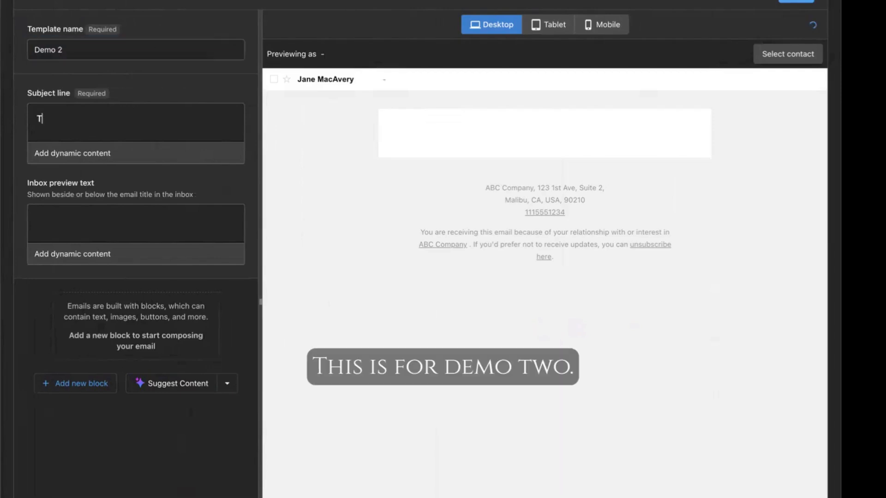
text(his is for demo 2)
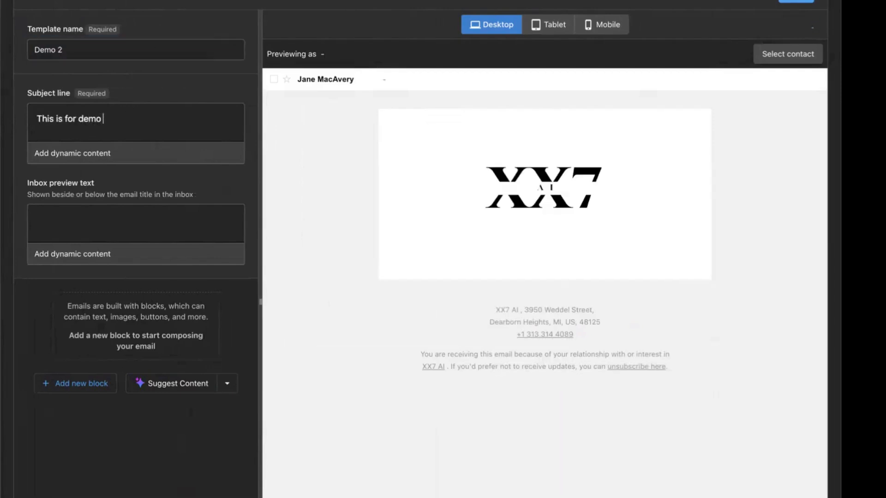
click(128, 220)
text(Here we go)
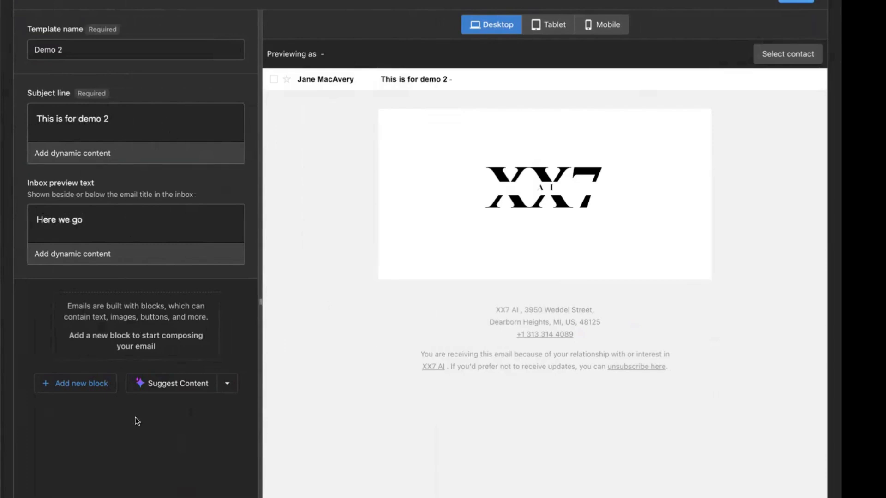
Add a Rich Text block filled with AI content generated from the prompt "This is about how simple it is to make emails with ai"
click(81, 385)
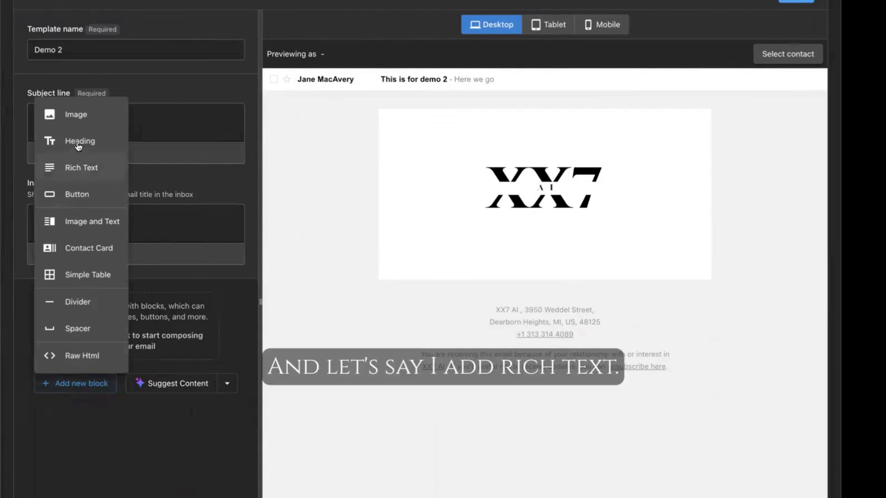
click(79, 166)
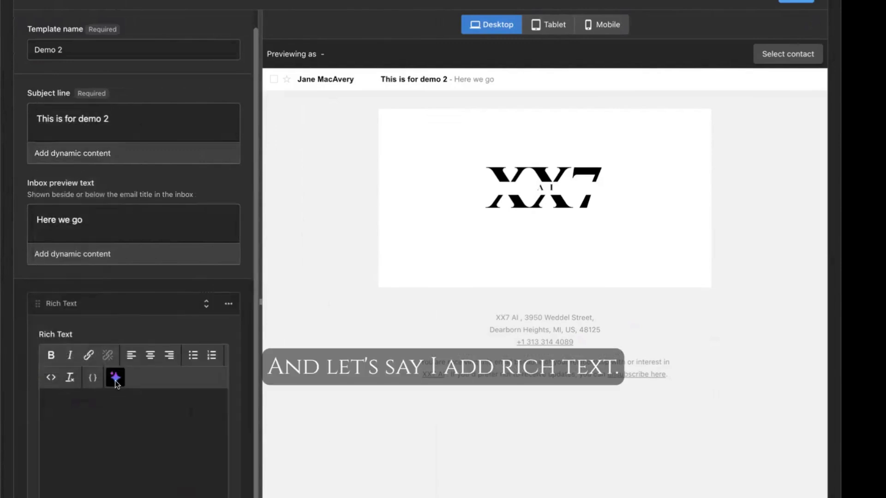
click(115, 377)
text(This is about how simple it is to make emails with ai)
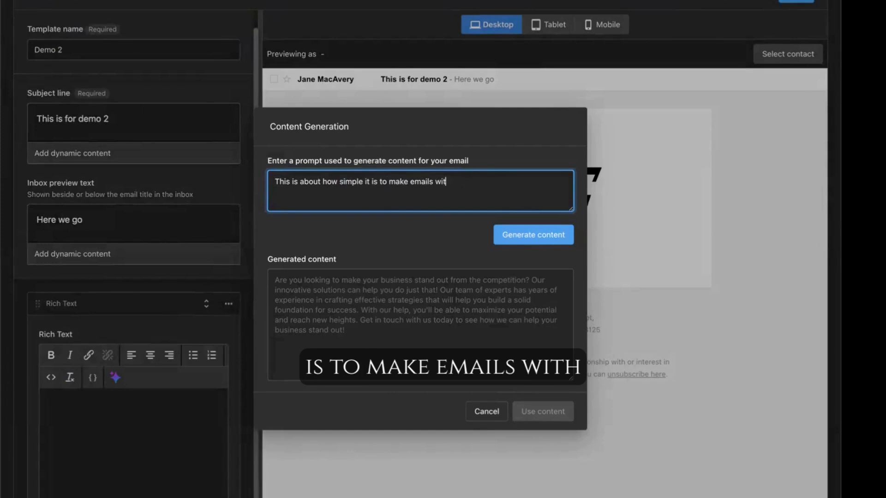
click(553, 237)
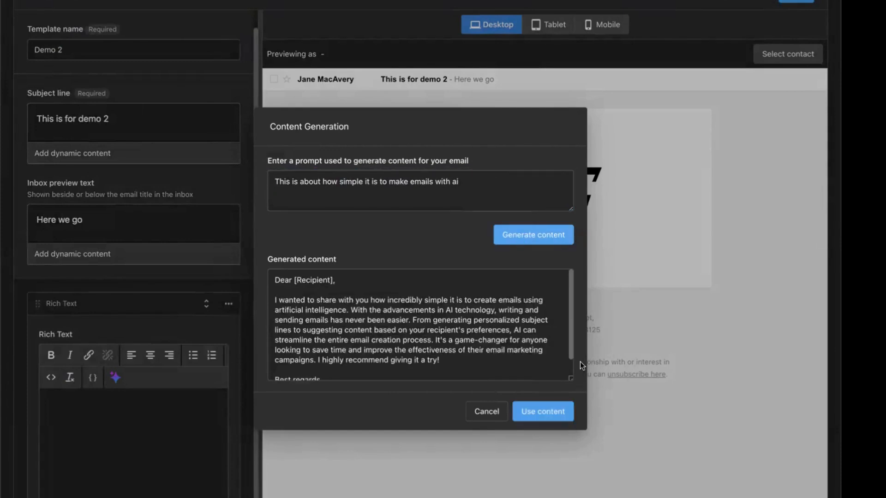
click(558, 411)
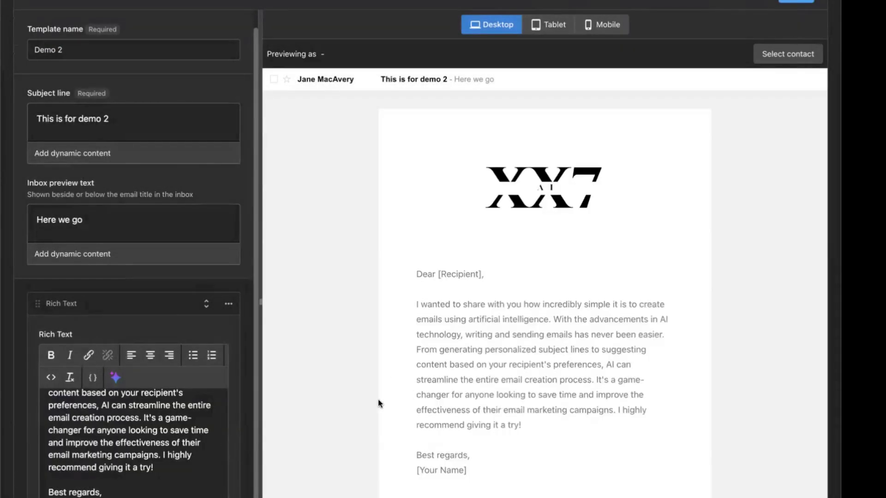
Save the Demo 2 email and return to the campaign details
click(747, 81)
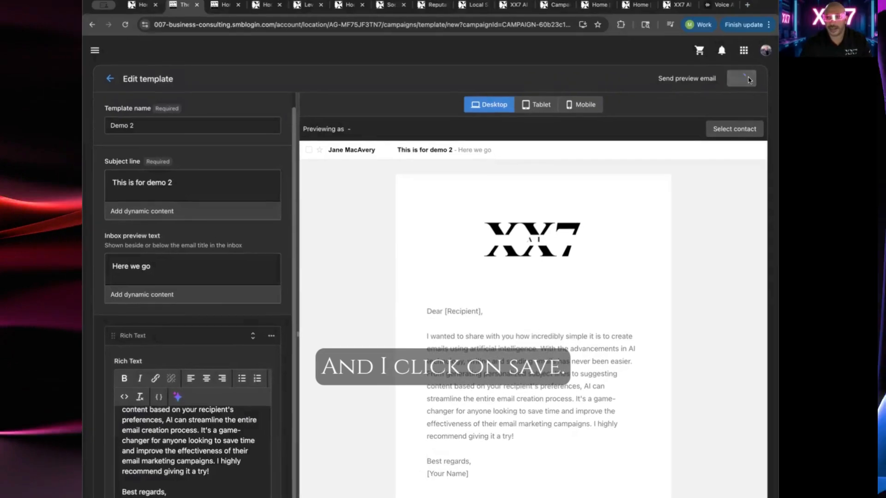
click(112, 80)
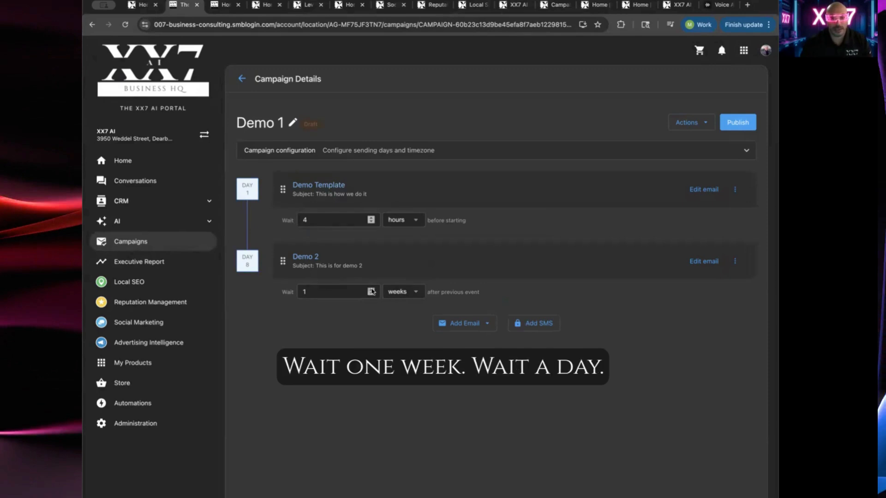
Set the wait before the Demo 2 email to 4 weeks after the previous event
click(415, 291)
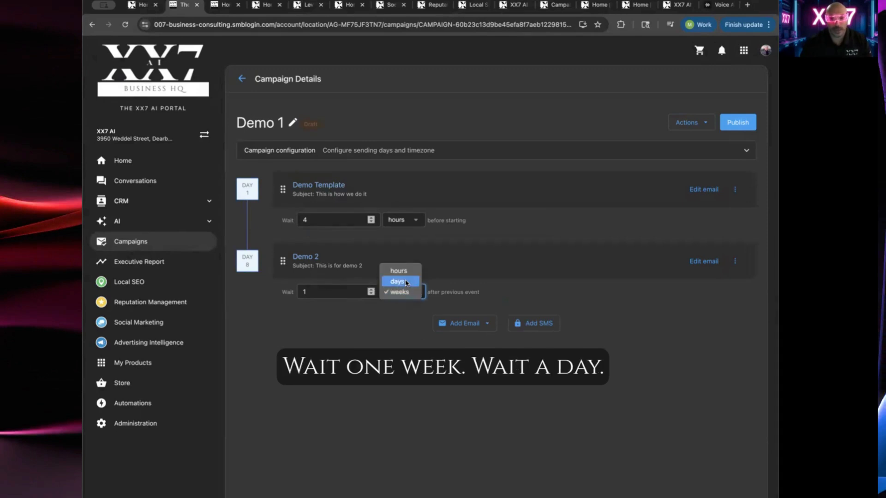
click(402, 281)
click(414, 291)
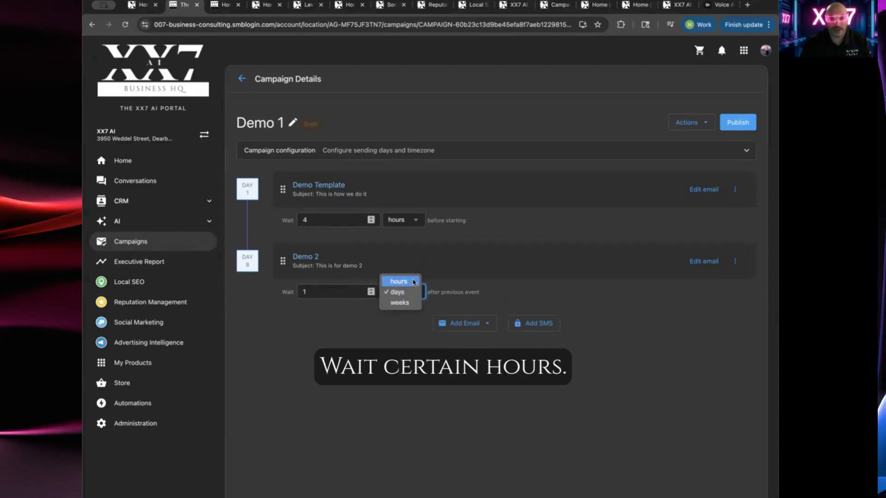
click(400, 303)
click(370, 290)
click(370, 290)
click(370, 289)
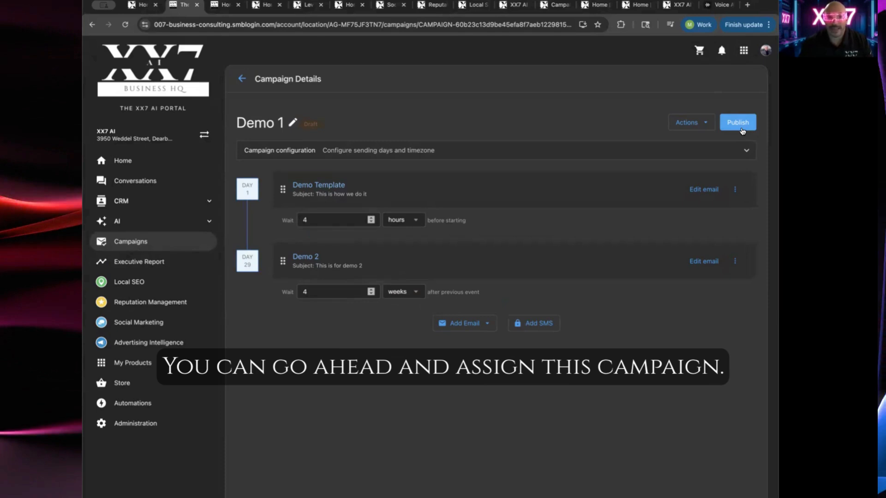
Open the CRM contacts list and choose to add the first contact to a campaign
click(138, 202)
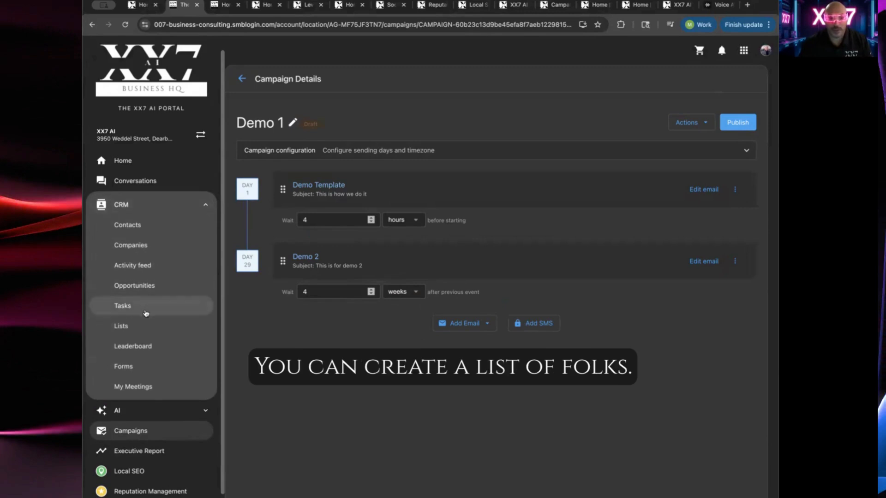
click(146, 225)
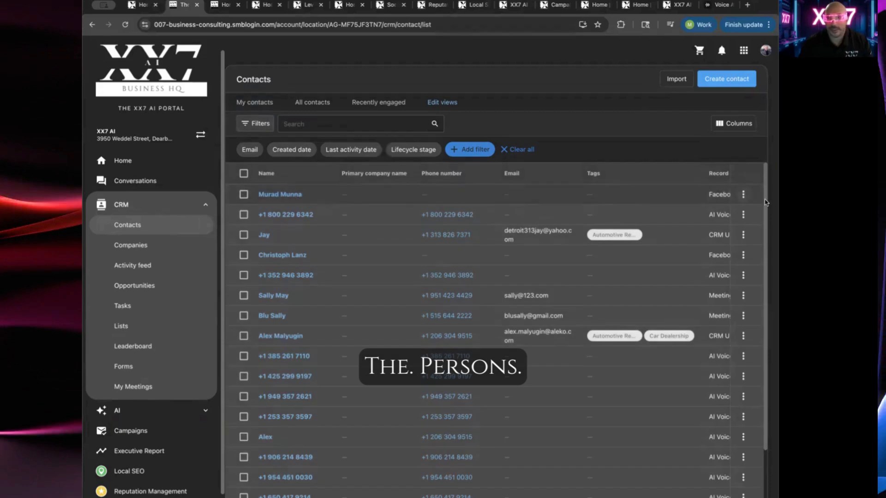
click(743, 194)
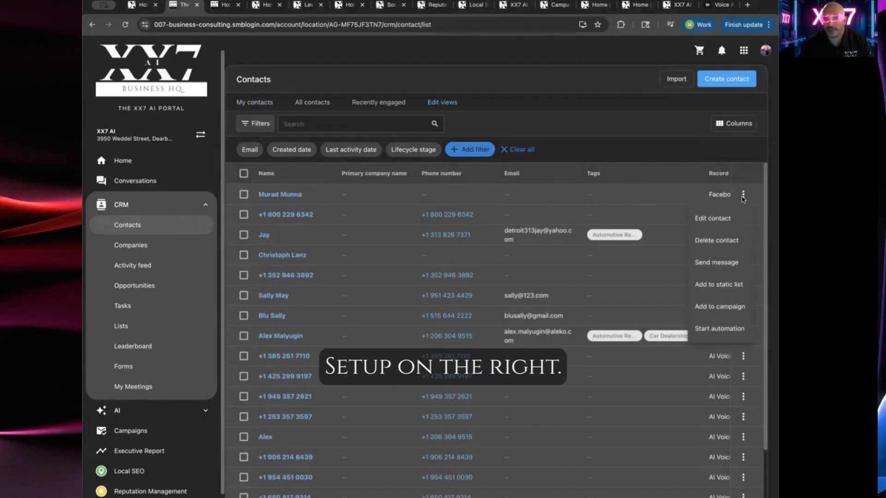
click(727, 310)
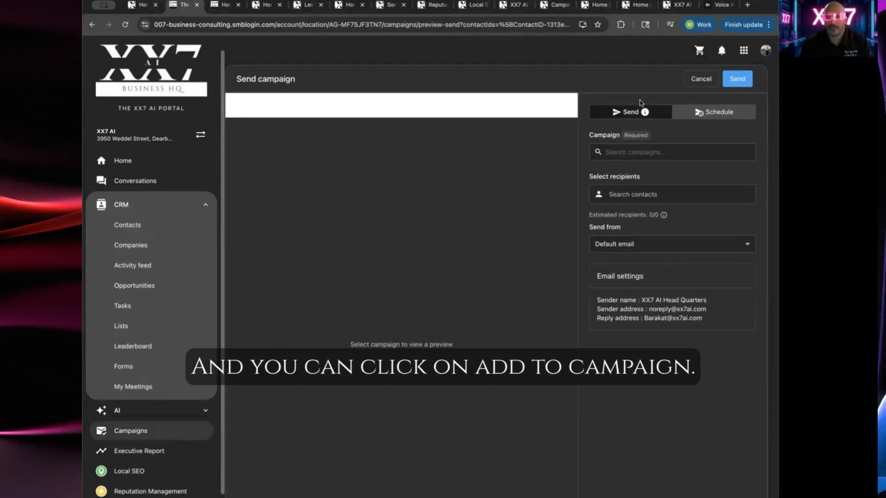
Select the Realtors campaign for sending and review its email preview
click(652, 152)
click(648, 176)
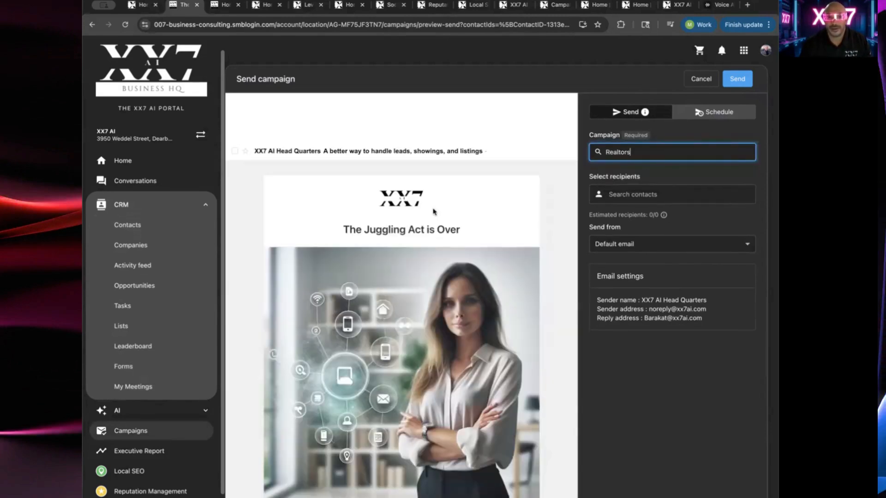
scroll(435, 207, down, 3)
scroll(433, 252, down, 3)
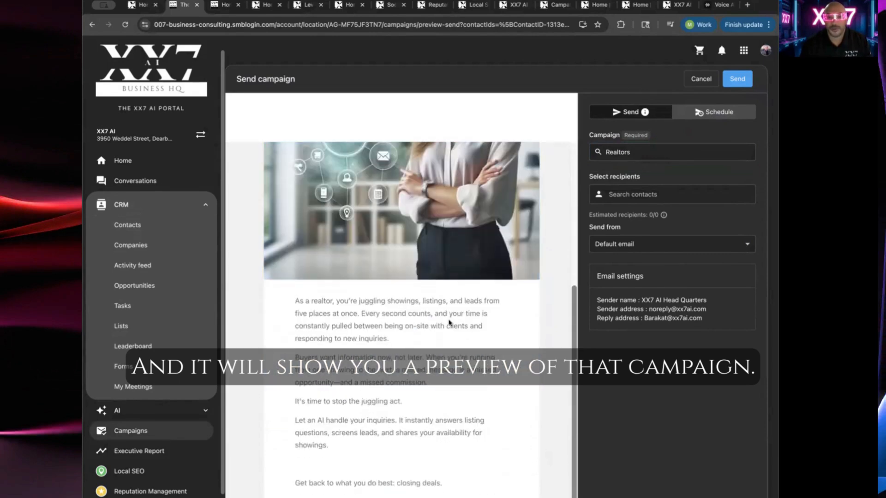
scroll(434, 252, up, 5)
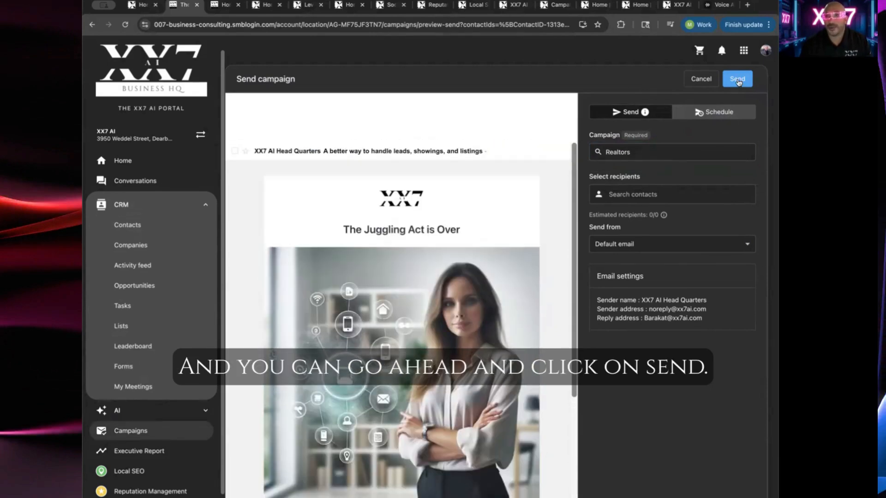